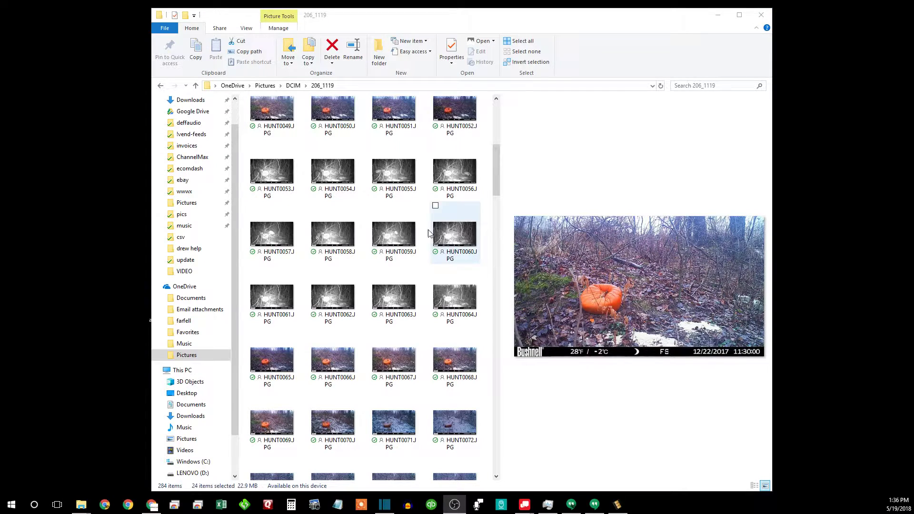
Step: Go up to DCIM, open the 206_1119 folder, and preview HUNT0017.JPG
{"action": "left_click_drag", "start_coordinate": [495, 158], "coordinate": [495, 95]}
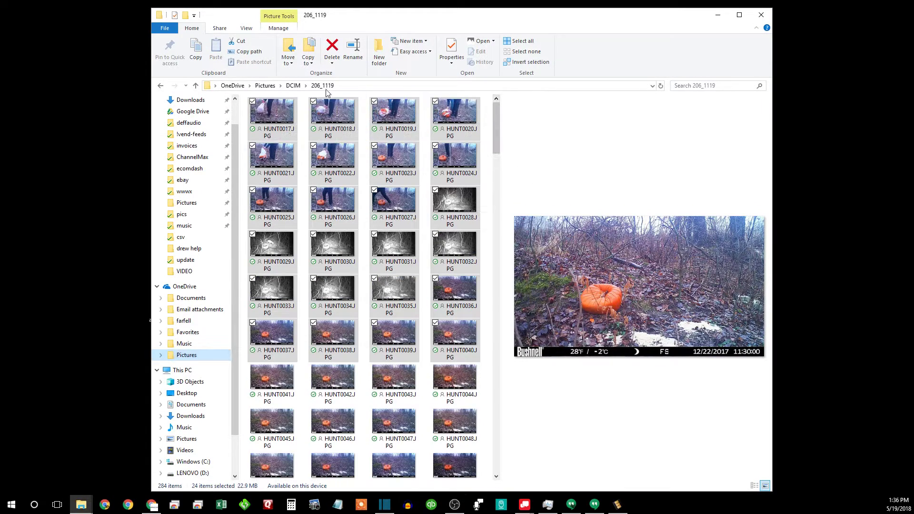
{"action": "left_click", "coordinate": [293, 86]}
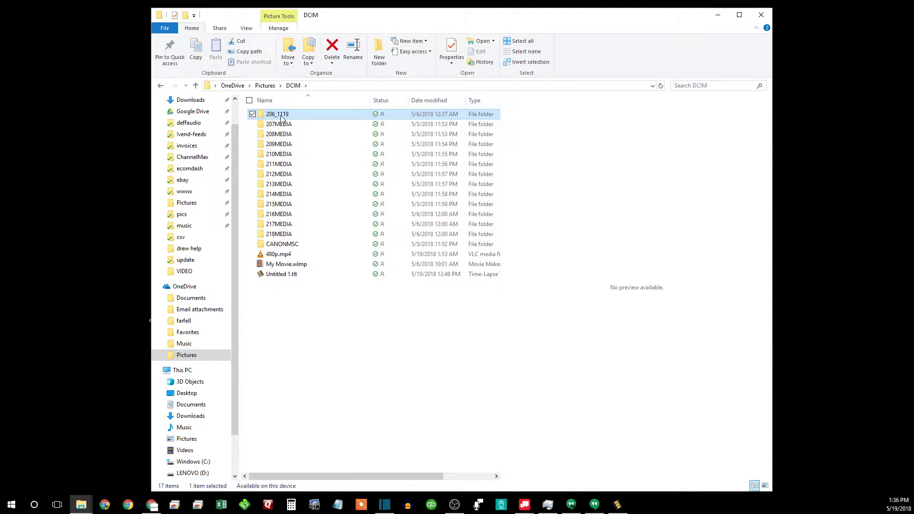
{"action": "double_click", "coordinate": [281, 116]}
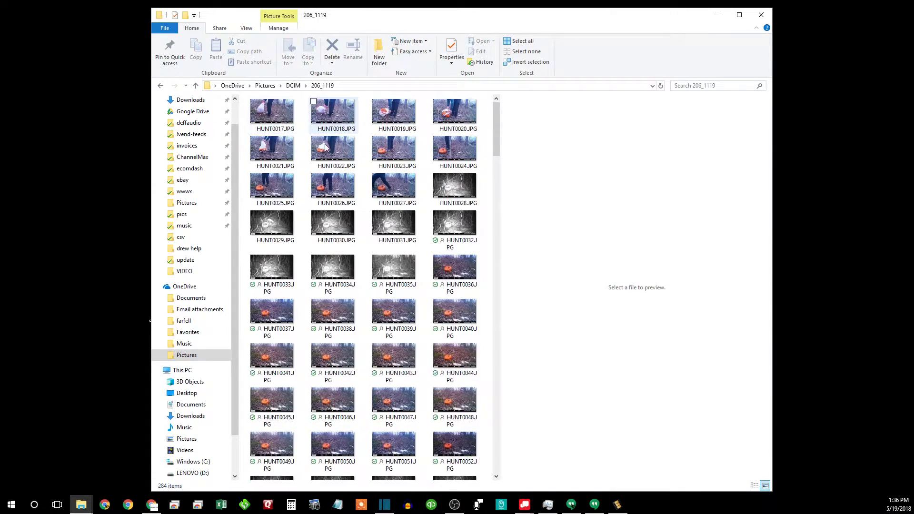
{"action": "left_click", "coordinate": [278, 119]}
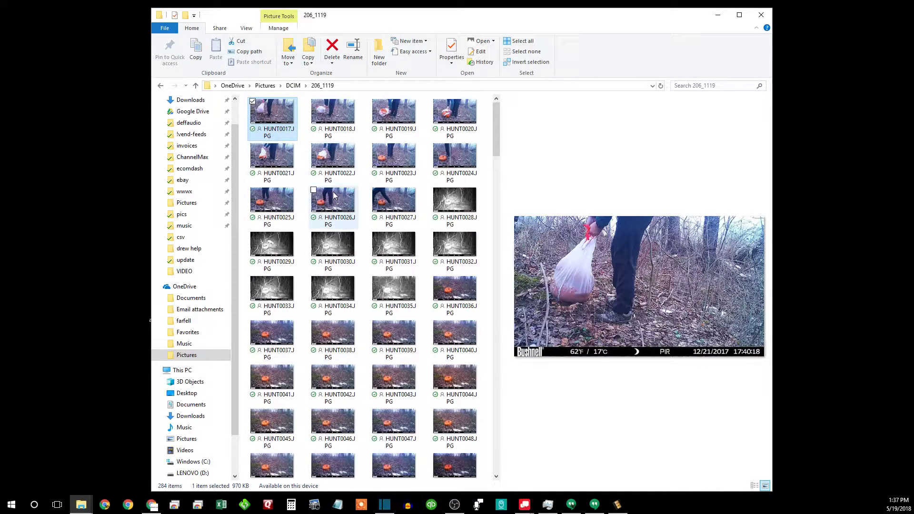
Step: Bring Time-Lapse Tool forward, leave export settings, and view image sequences 1 through 4
{"action": "left_click", "coordinate": [618, 506]}
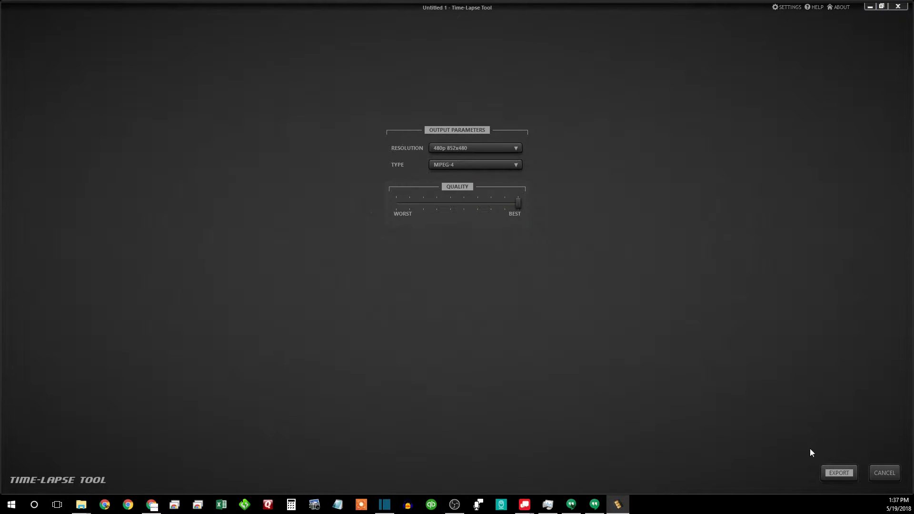
{"action": "left_click", "coordinate": [881, 472]}
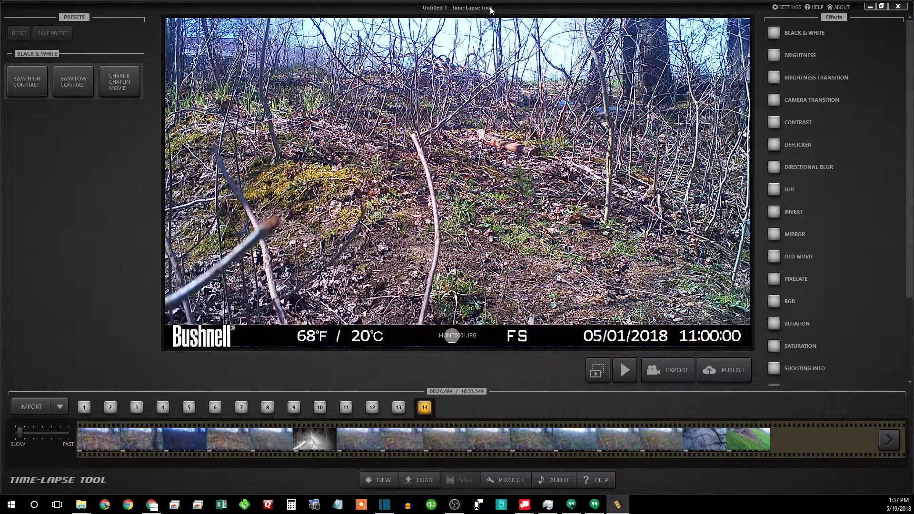
{"action": "left_click", "coordinate": [85, 408]}
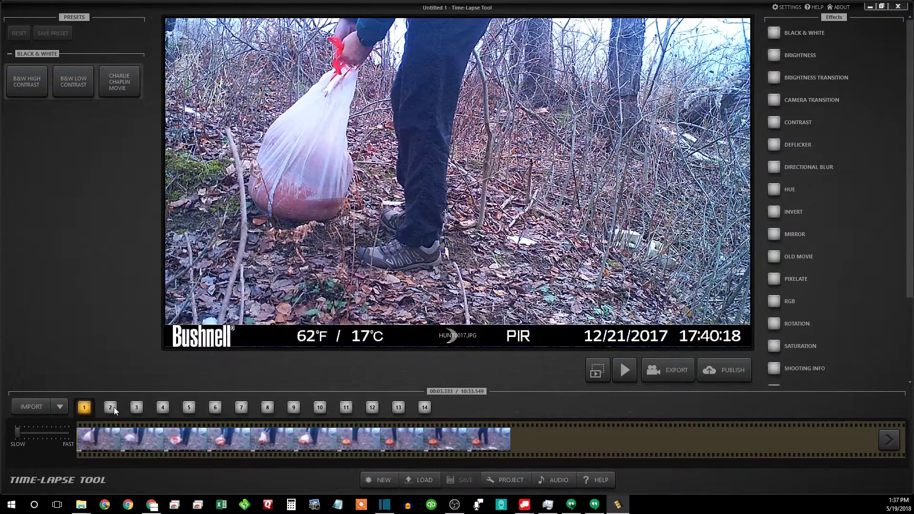
{"action": "left_click", "coordinate": [113, 406]}
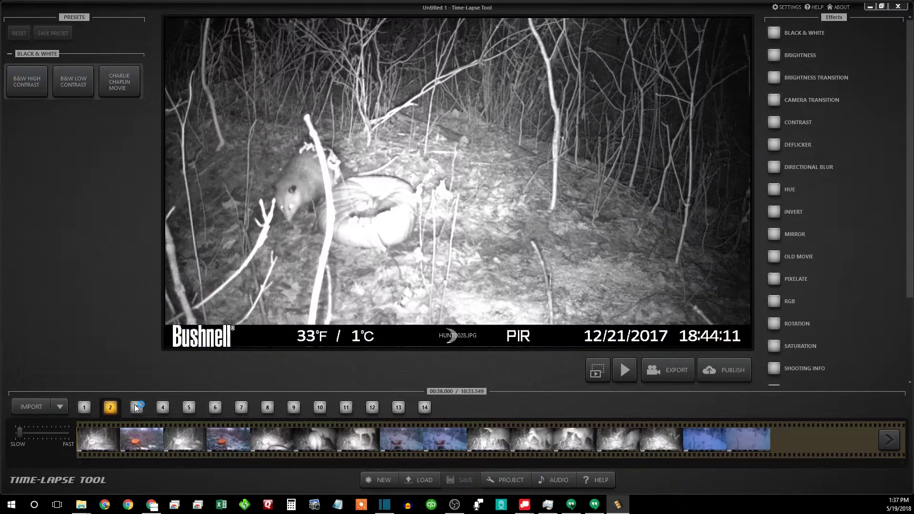
{"action": "left_click", "coordinate": [138, 408]}
{"action": "left_click", "coordinate": [163, 408]}
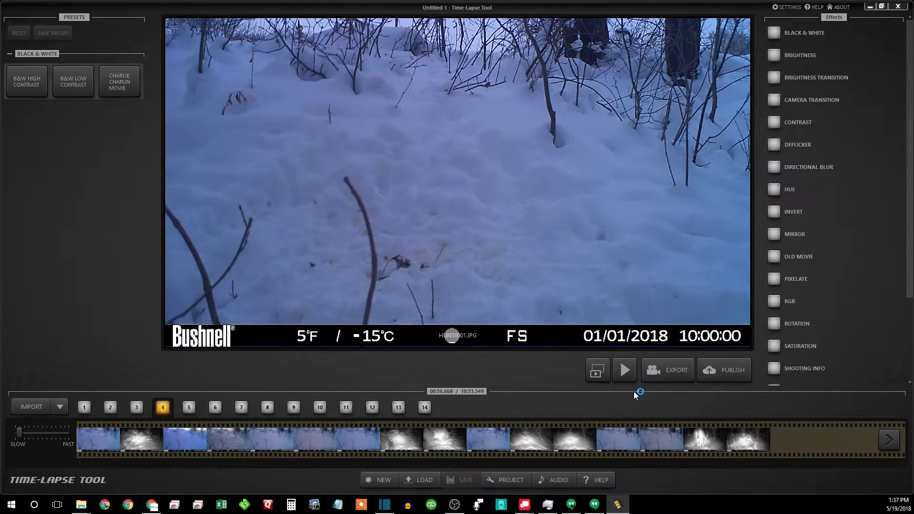
Step: Set the export resolution to FullHD 1920x1080
{"action": "left_click", "coordinate": [667, 368]}
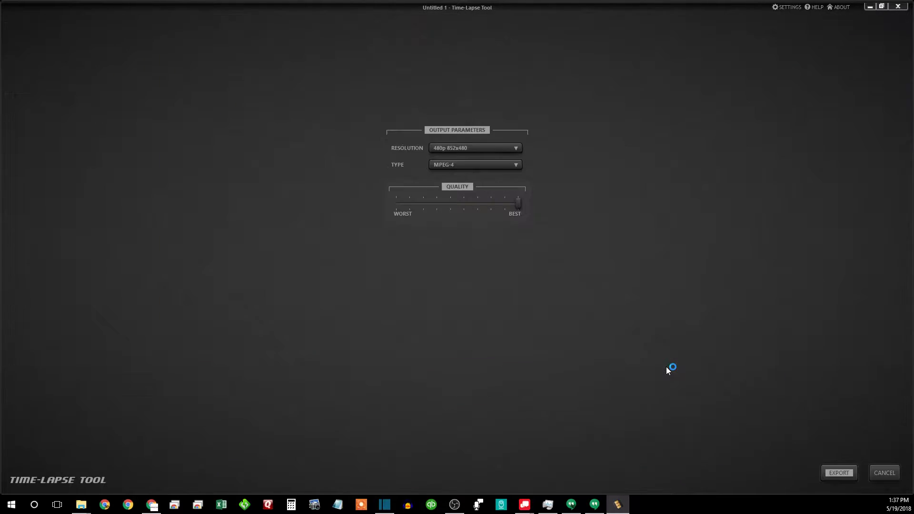
{"action": "left_click", "coordinate": [465, 147]}
{"action": "left_click", "coordinate": [464, 253]}
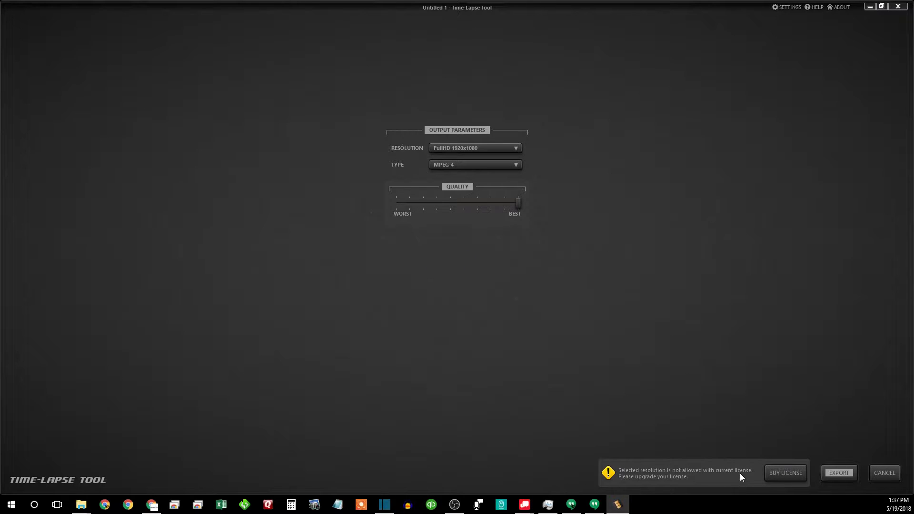
{"action": "left_click", "coordinate": [785, 472]}
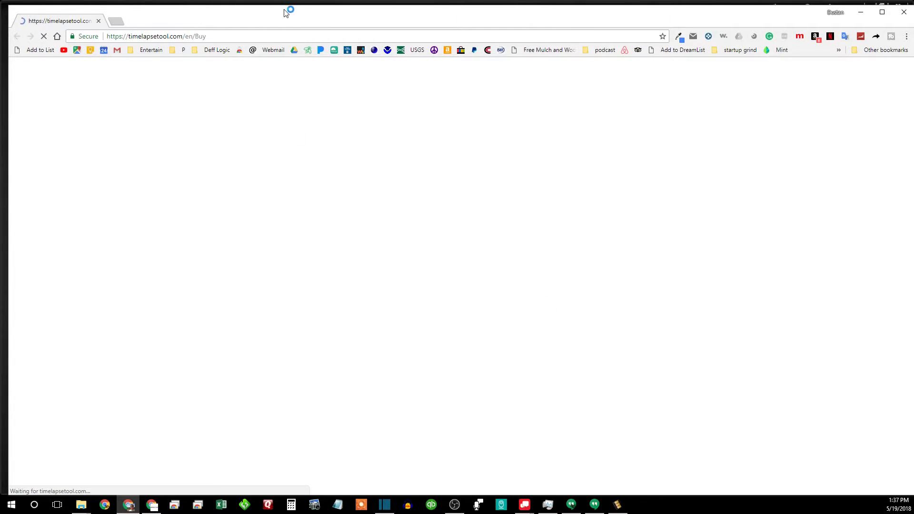
{"action": "double_click", "coordinate": [285, 13]}
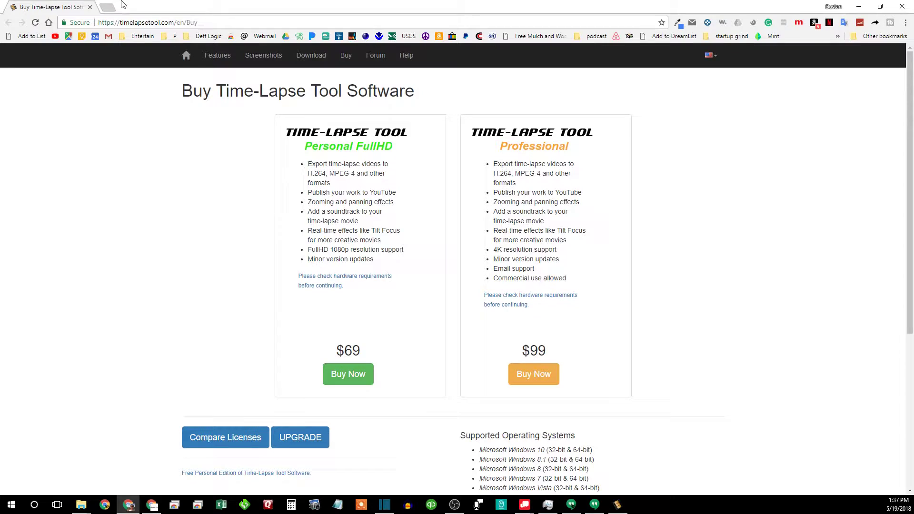
{"action": "left_click", "coordinate": [90, 7]}
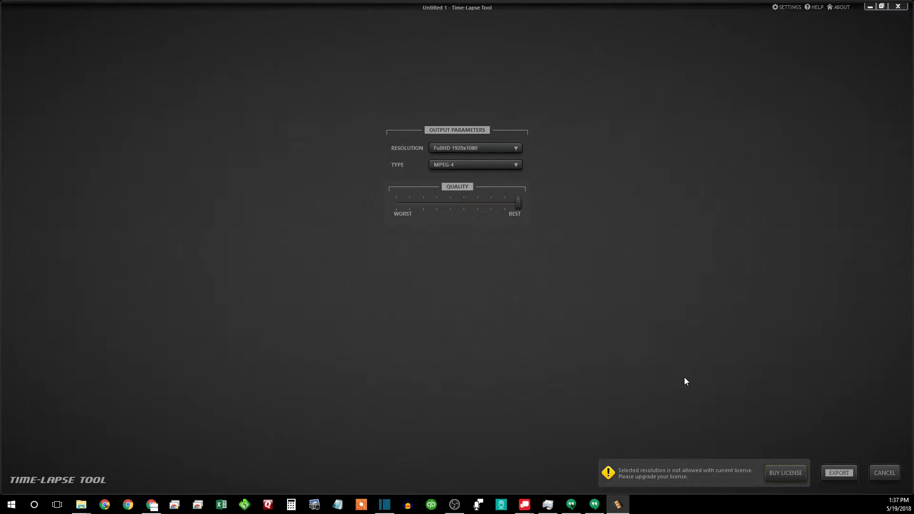
Step: Switch to Shotcut, then bring the 206_1119 folder back in front and preview HUNT0017
{"action": "left_click", "coordinate": [378, 505]}
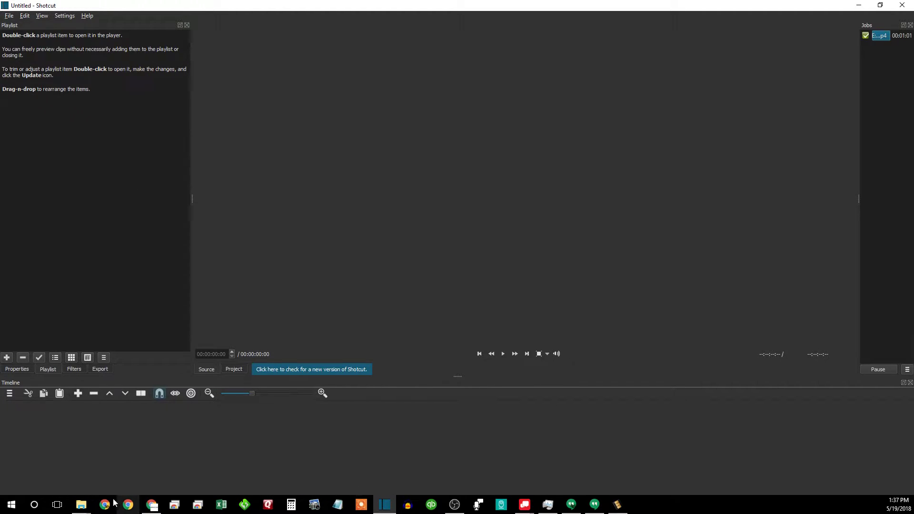
{"action": "left_click", "coordinate": [81, 504]}
{"action": "left_click", "coordinate": [44, 464]}
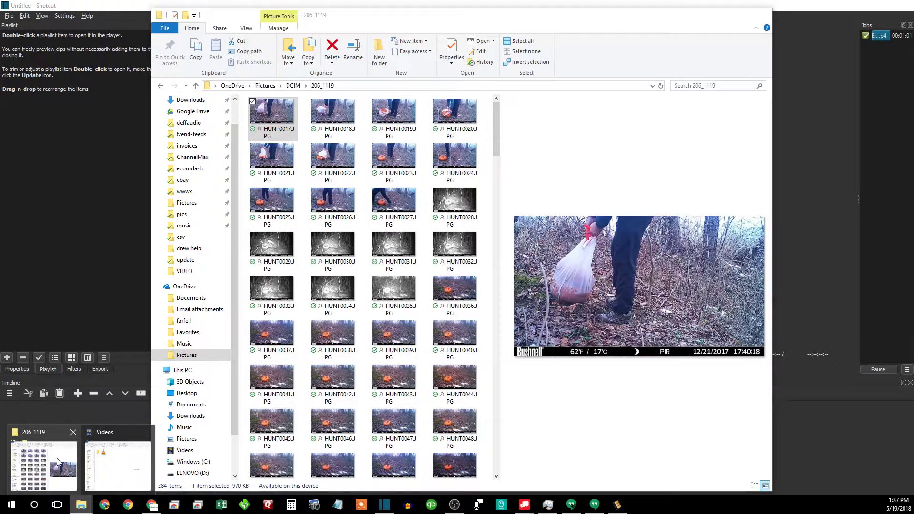
{"action": "left_click", "coordinate": [285, 117]}
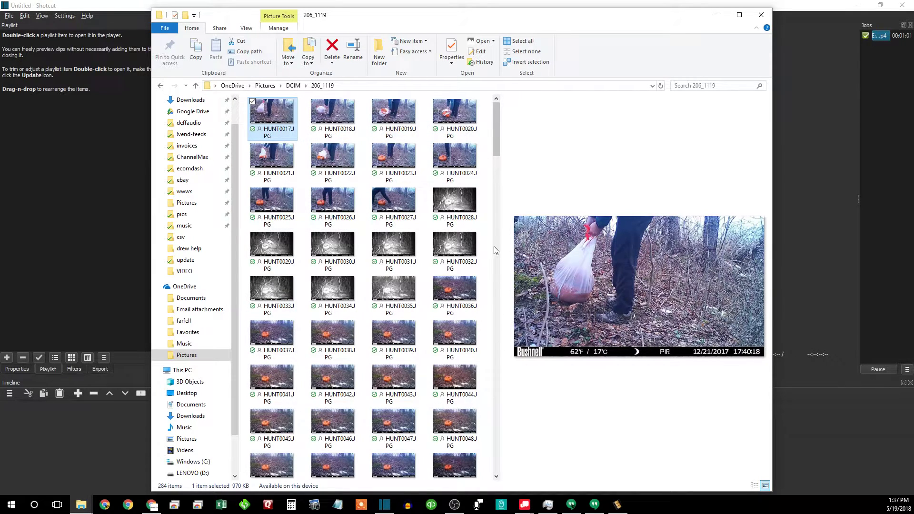
Step: Scroll down the photo list and pick HUNT0044 as the end of the range
{"action": "left_click_drag", "start_coordinate": [497, 137], "coordinate": [498, 438]}
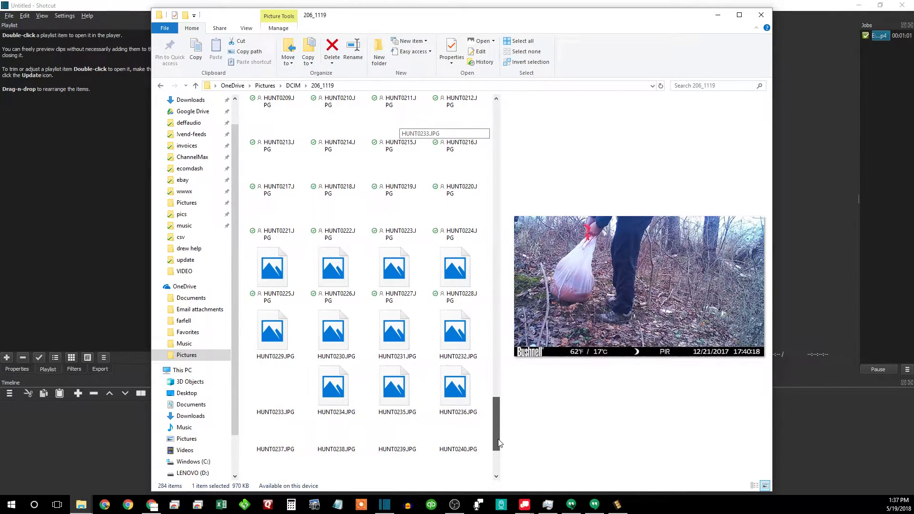
{"action": "left_click", "coordinate": [496, 125]}
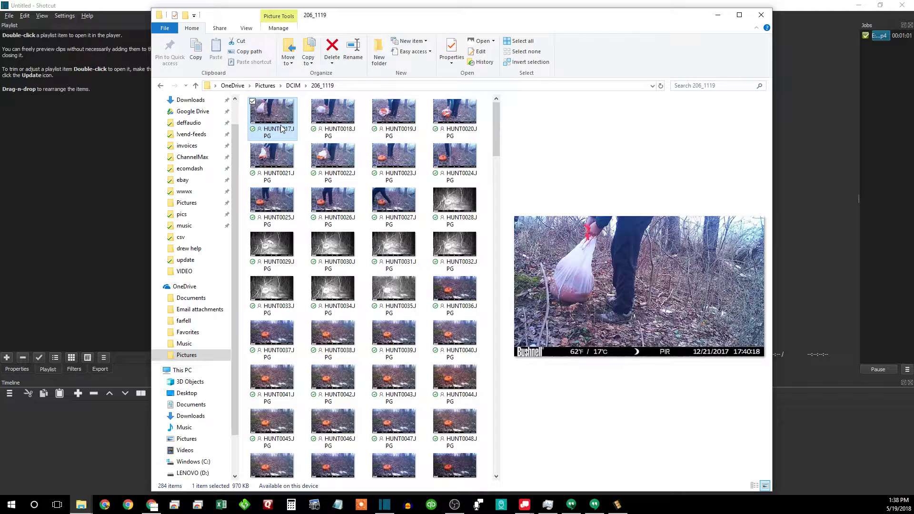
{"action": "left_click", "coordinate": [455, 378]}
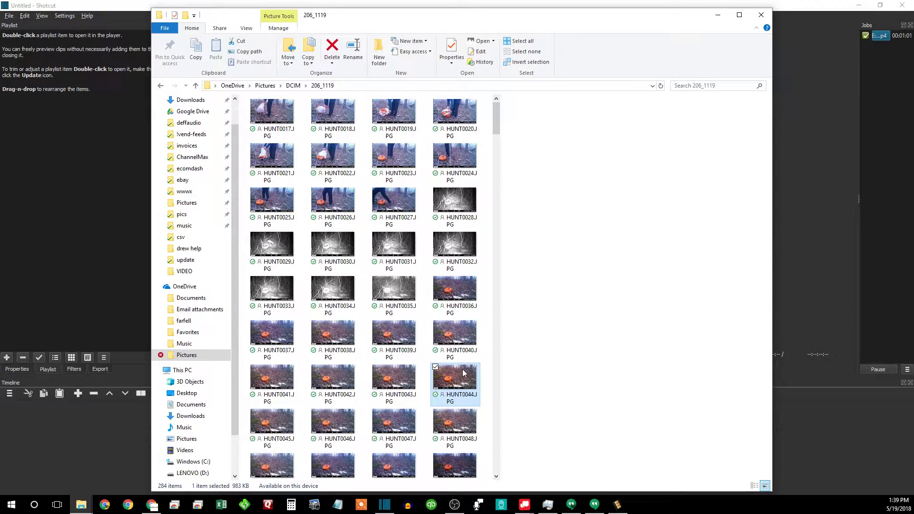
Step: Select HUNT0017 through HUNT0044 and batch-rename the 28 photos to HUNT
{"action": "left_click", "coordinate": [274, 119], "text": "shift"}
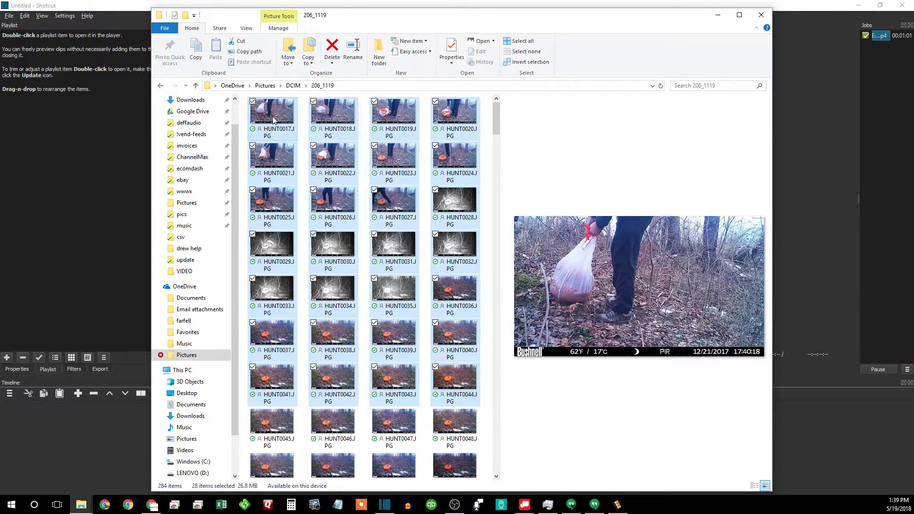
{"action": "right_click", "coordinate": [273, 119]}
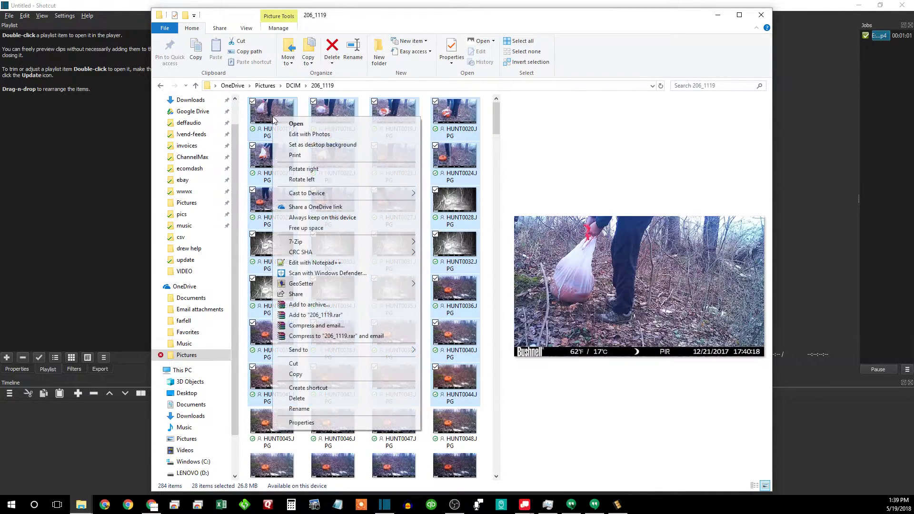
{"action": "left_click", "coordinate": [300, 410]}
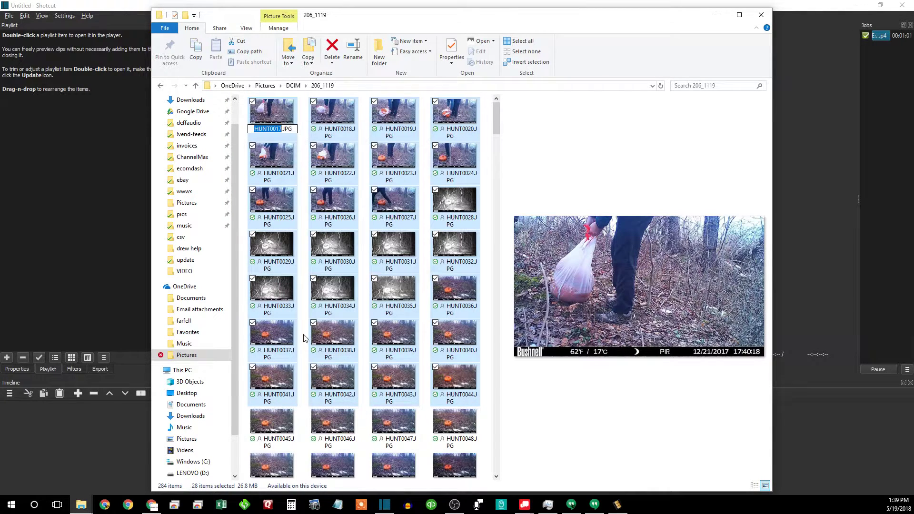
{"action": "type", "text": "HUNT"}
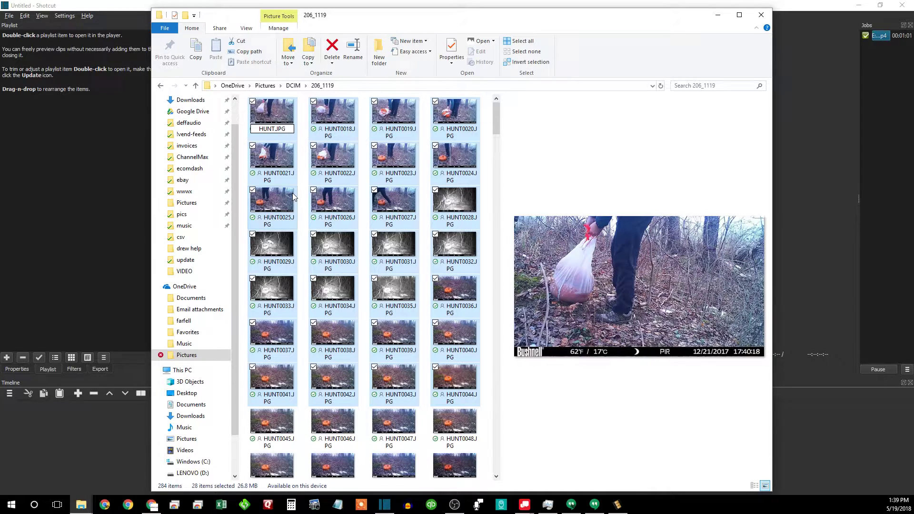
{"action": "key", "text": "Return"}
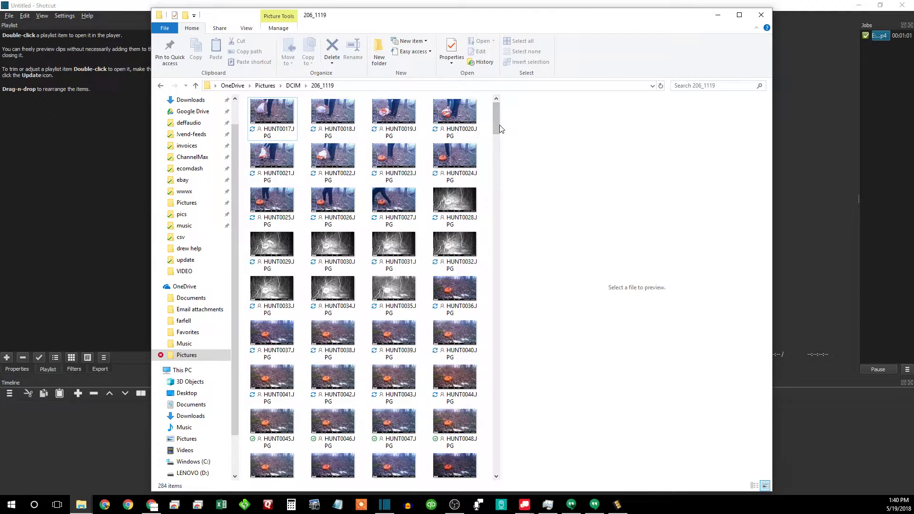
Step: Try dragging HUNT0017 into Shotcut, then turn on View > Show Toolbar
{"action": "left_click", "coordinate": [276, 115]}
{"action": "mouse_move", "coordinate": [276, 115]}
{"action": "left_mouse_down"}
{"action": "mouse_move", "coordinate": [162, 109]}
{"action": "mouse_move", "coordinate": [59, 133]}
{"action": "mouse_move", "coordinate": [76, 139]}
{"action": "mouse_move", "coordinate": [268, 117]}
{"action": "left_mouse_up"}
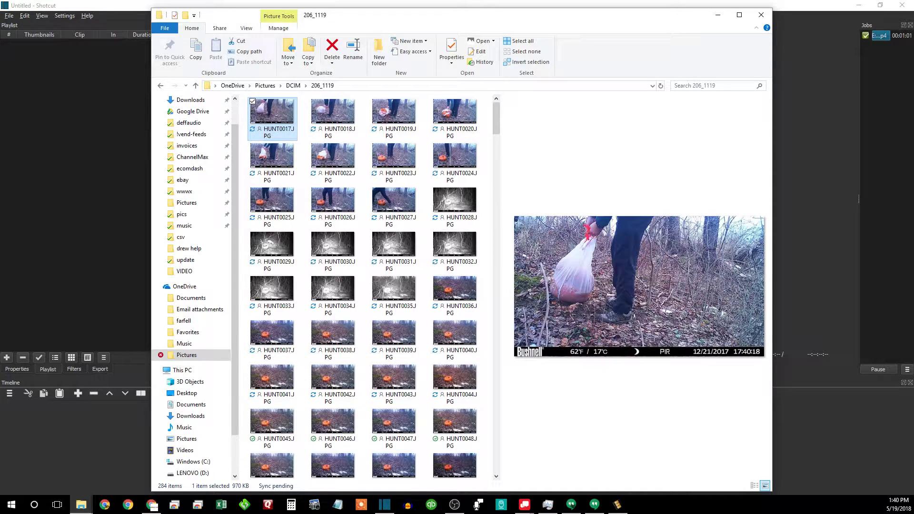
{"action": "left_click", "coordinate": [125, 10]}
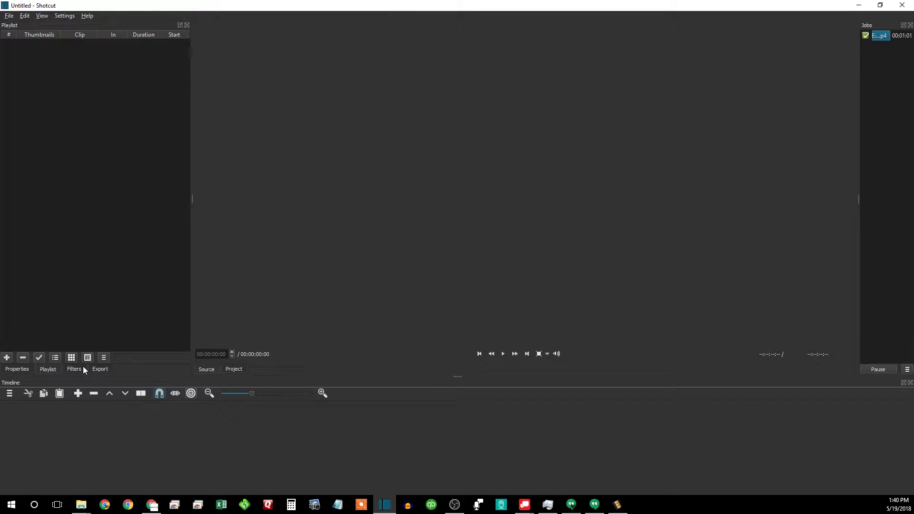
{"action": "left_click", "coordinate": [40, 17]}
{"action": "left_click", "coordinate": [71, 48]}
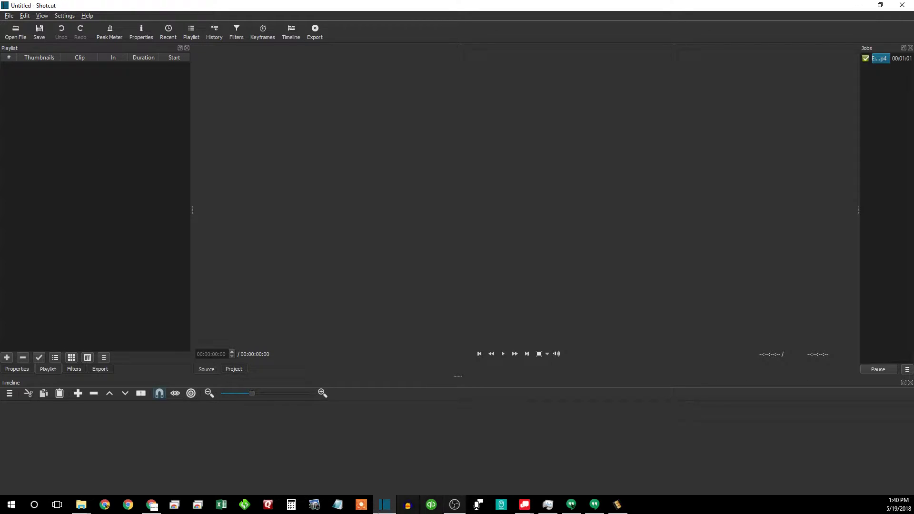
Step: Drag HUNT0017 from the 206_1119 folder into the playlist and mark it as an image sequence
{"action": "mouse_move", "coordinate": [81, 504]}
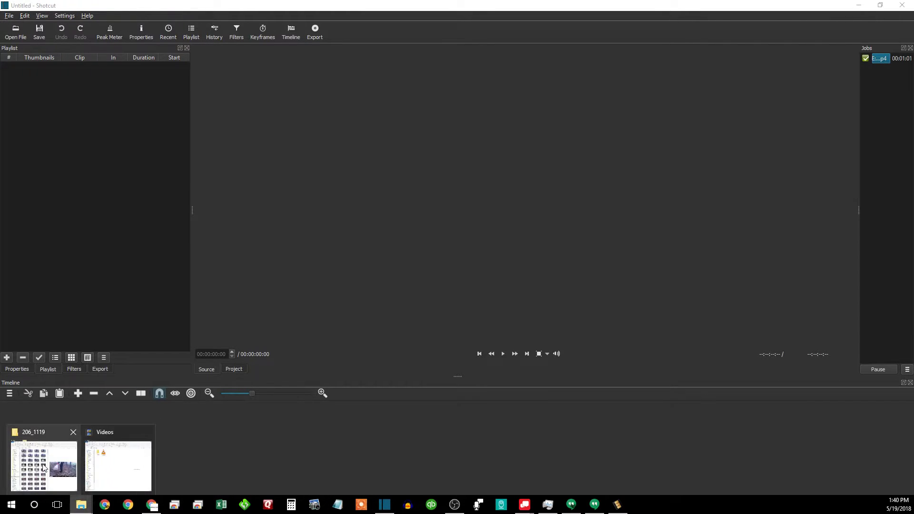
{"action": "left_click", "coordinate": [44, 466]}
{"action": "left_click_drag", "start_coordinate": [270, 119], "coordinate": [79, 159]}
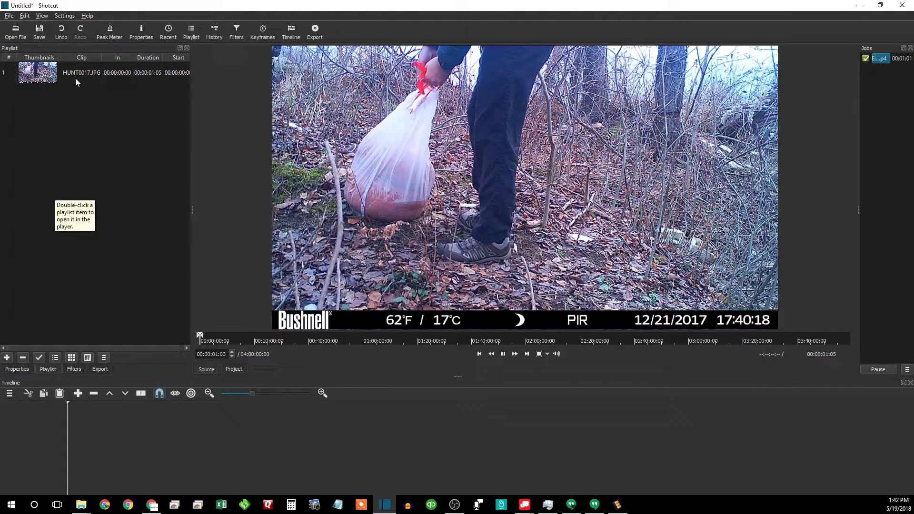
{"action": "left_click", "coordinate": [80, 74]}
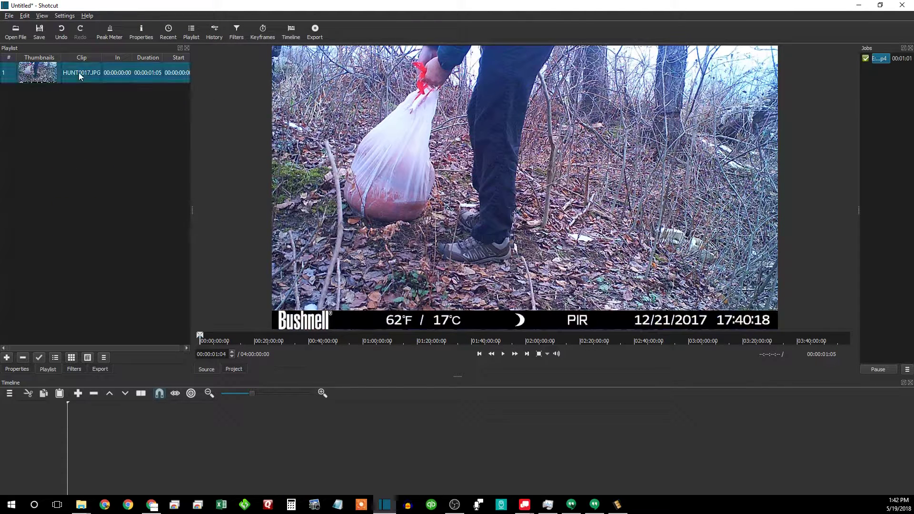
{"action": "left_click", "coordinate": [141, 32]}
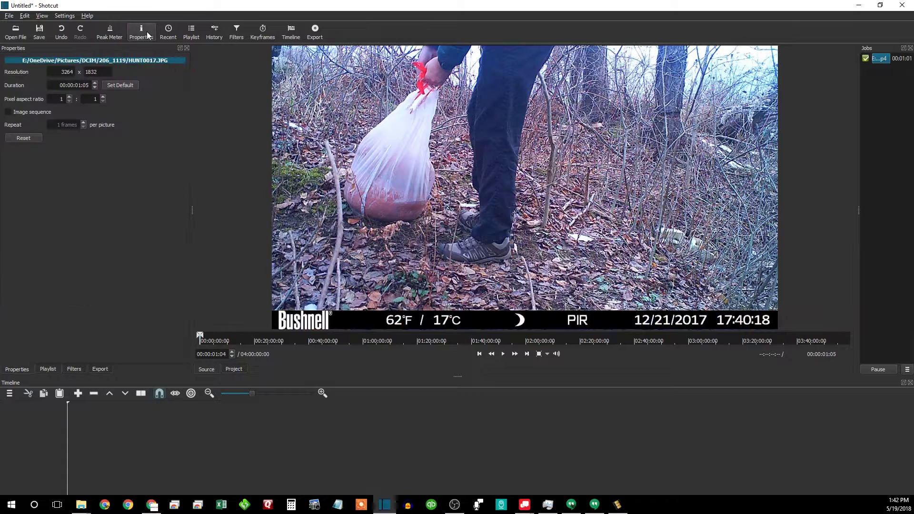
{"action": "left_click", "coordinate": [9, 112]}
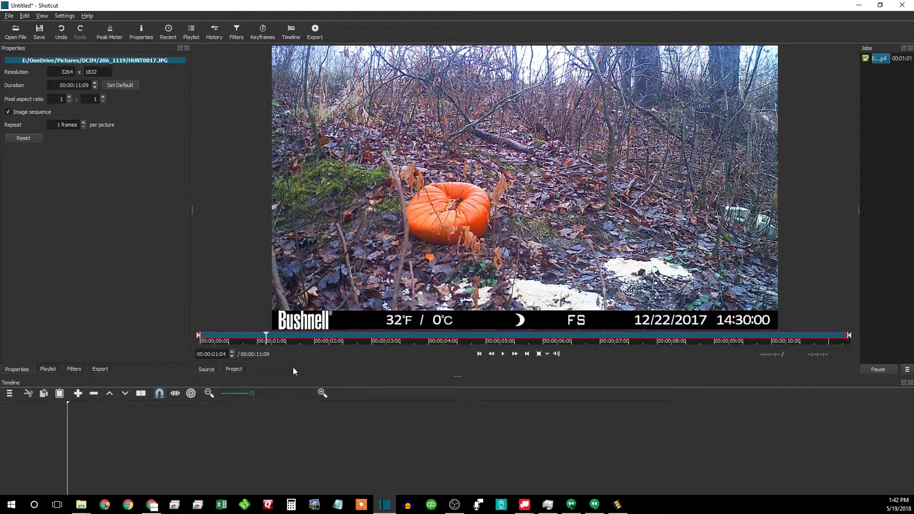
Step: Preview the sequence, place it on the V1 timeline, and play it from the start
{"action": "left_click", "coordinate": [502, 354]}
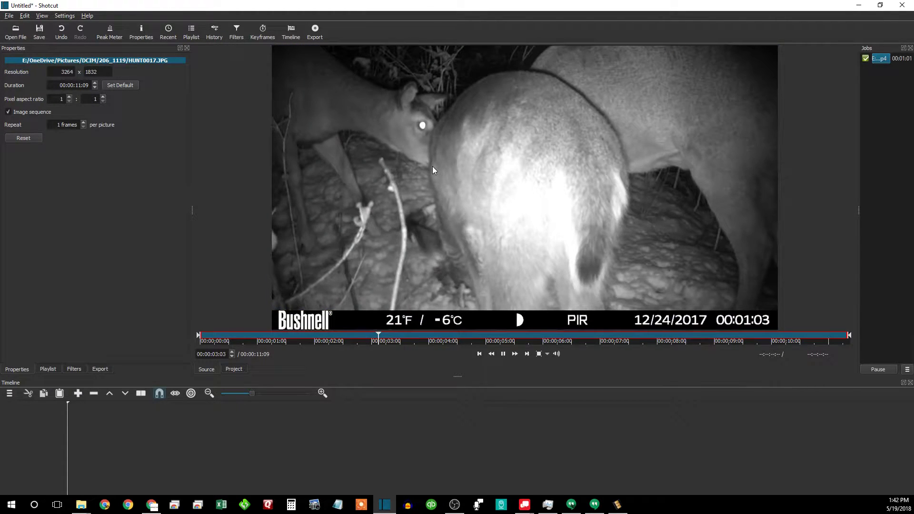
{"action": "left_click_drag", "start_coordinate": [433, 166], "coordinate": [72, 411]}
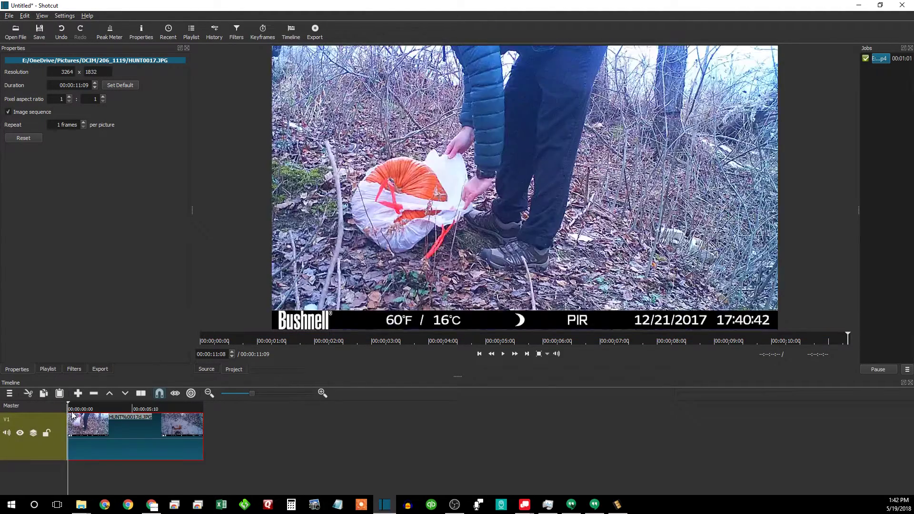
{"action": "left_click", "coordinate": [67, 412]}
{"action": "key", "text": "space"}
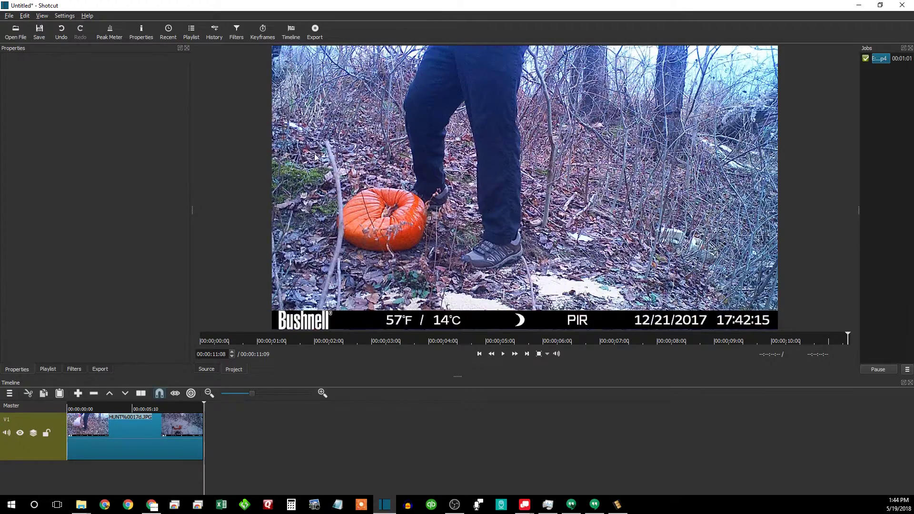
Step: Apply the timeline clip's frames-per-picture setting and play the clip again
{"action": "left_click", "coordinate": [163, 446]}
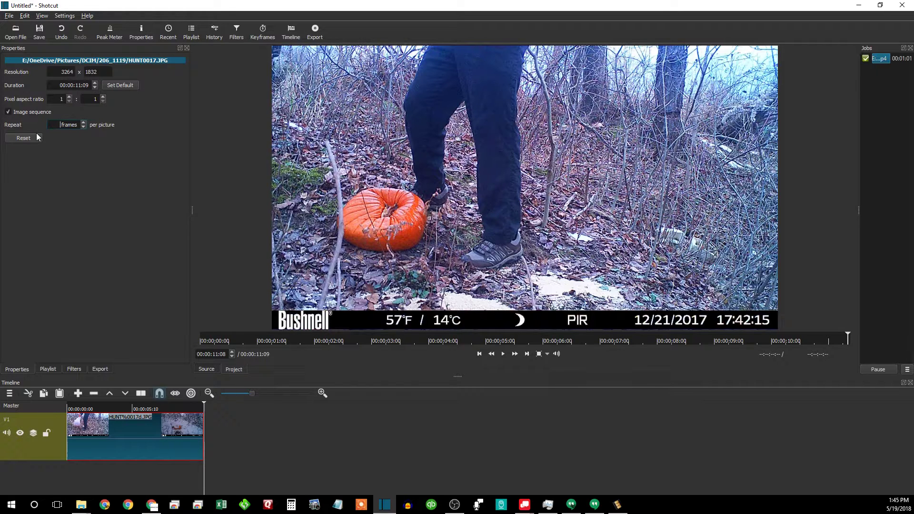
{"action": "key", "text": "Return"}
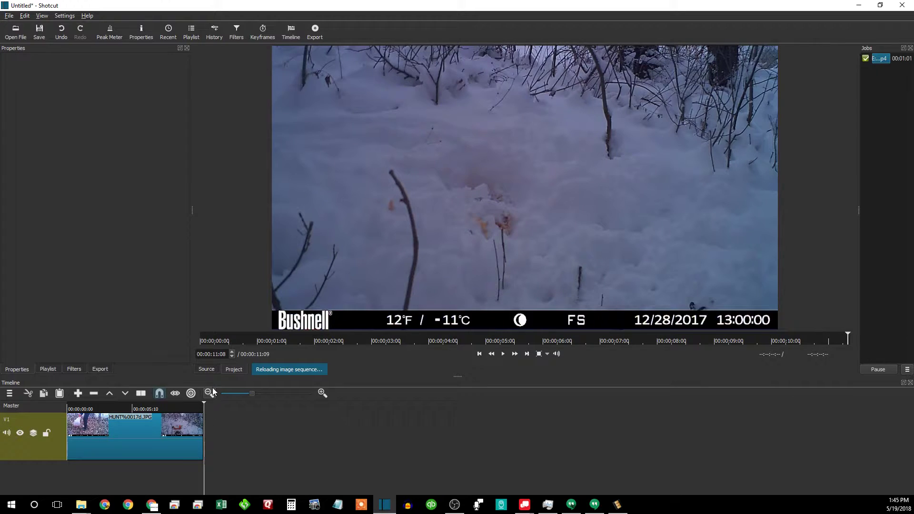
{"action": "left_click", "coordinate": [70, 410]}
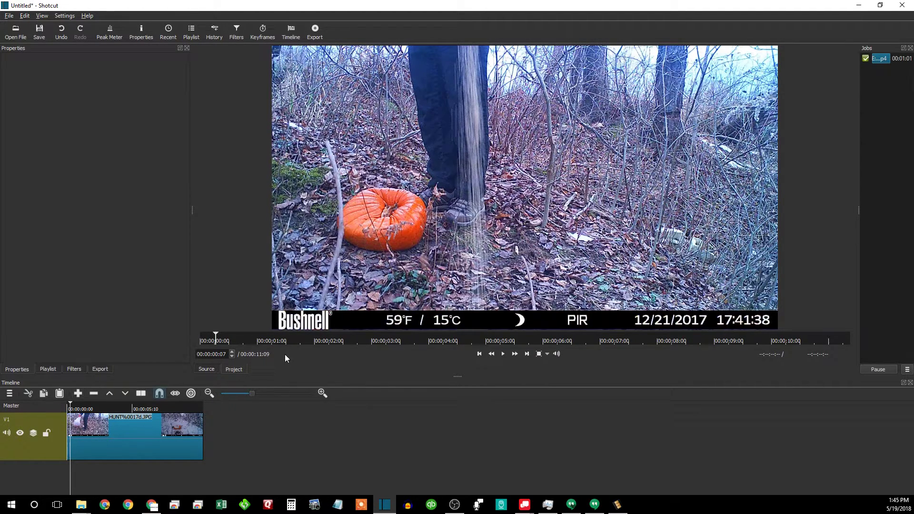
{"action": "left_click", "coordinate": [510, 354]}
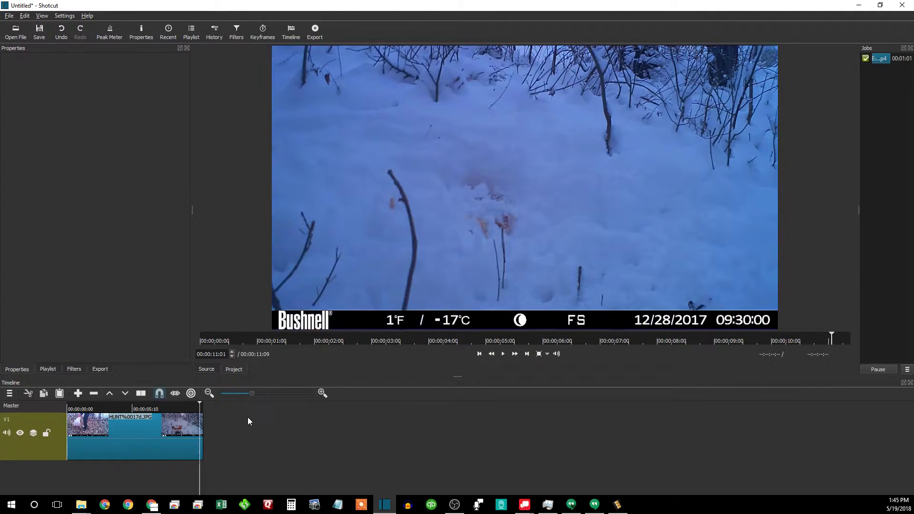
{"action": "left_click", "coordinate": [502, 355]}
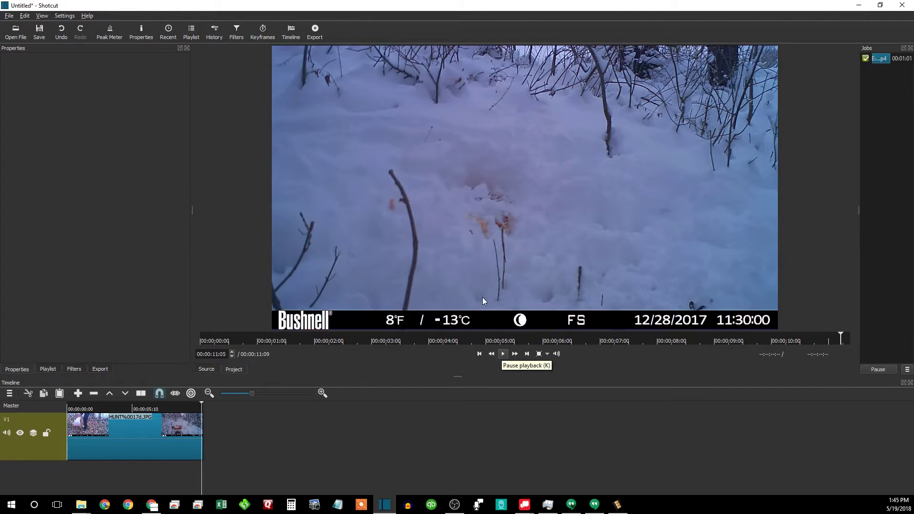
{"action": "left_click", "coordinate": [81, 505]}
Step: Scroll to the end of 206_1119 and step back from HUNT0300 through the last photos
{"action": "left_click", "coordinate": [44, 459]}
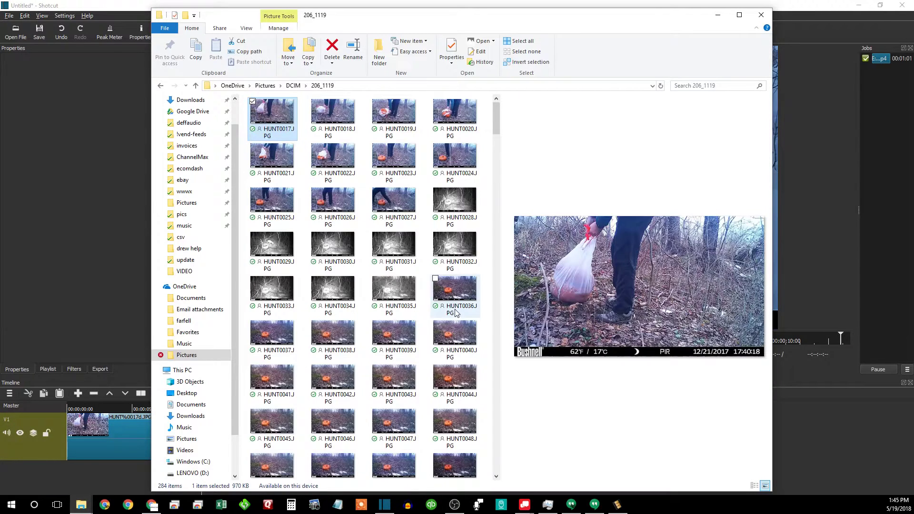
{"action": "left_click_drag", "start_coordinate": [495, 123], "coordinate": [512, 459]}
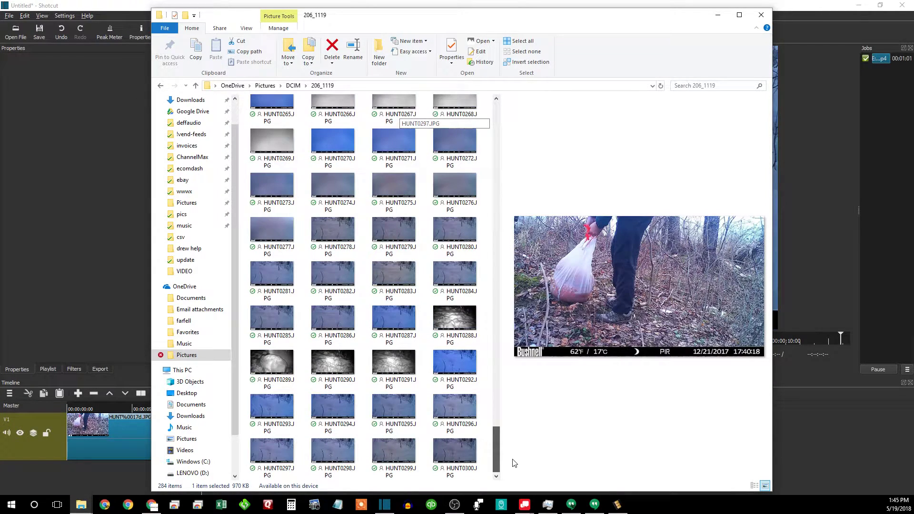
{"action": "left_click", "coordinate": [471, 448]}
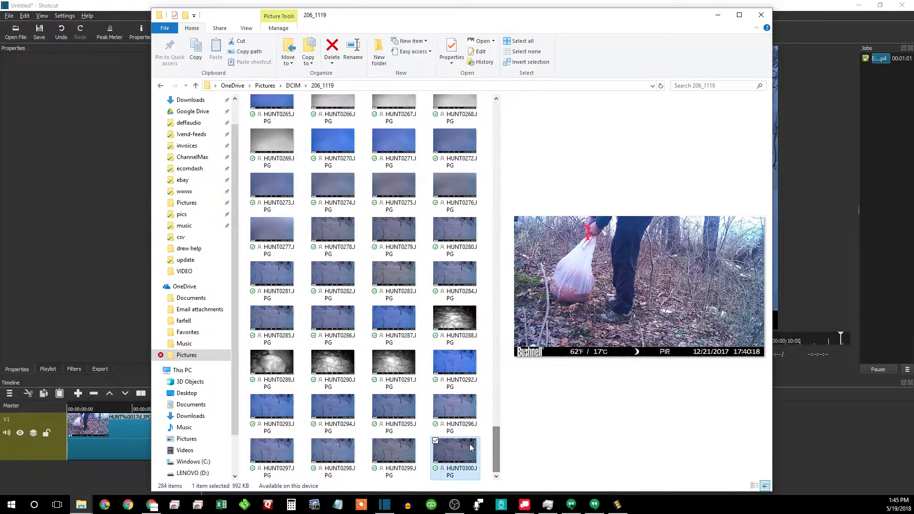
{"action": "left_click", "coordinate": [396, 451]}
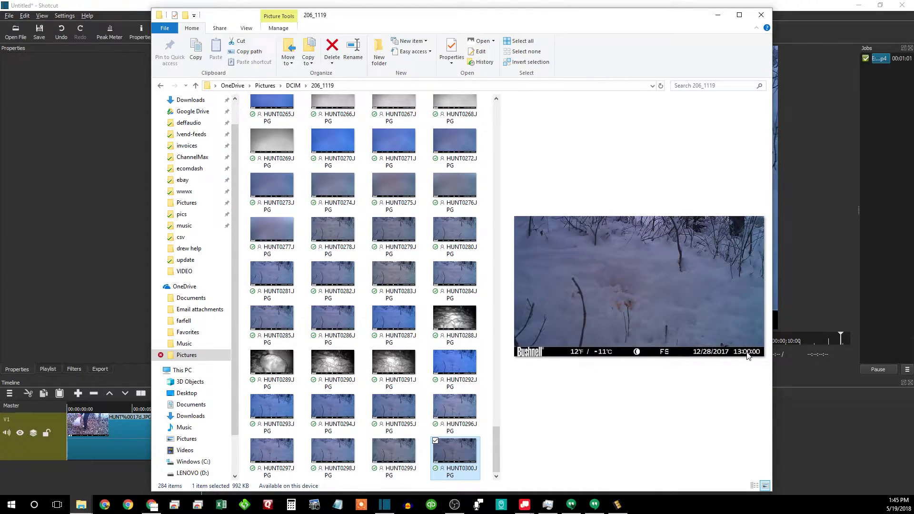
{"action": "key", "text": "Left"}
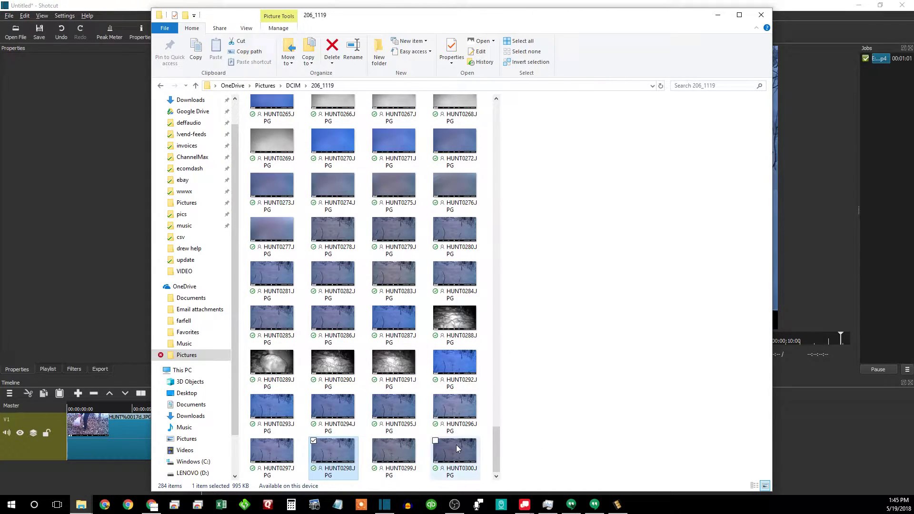
{"action": "key", "text": "Left"}
{"action": "key", "text": "Left"}
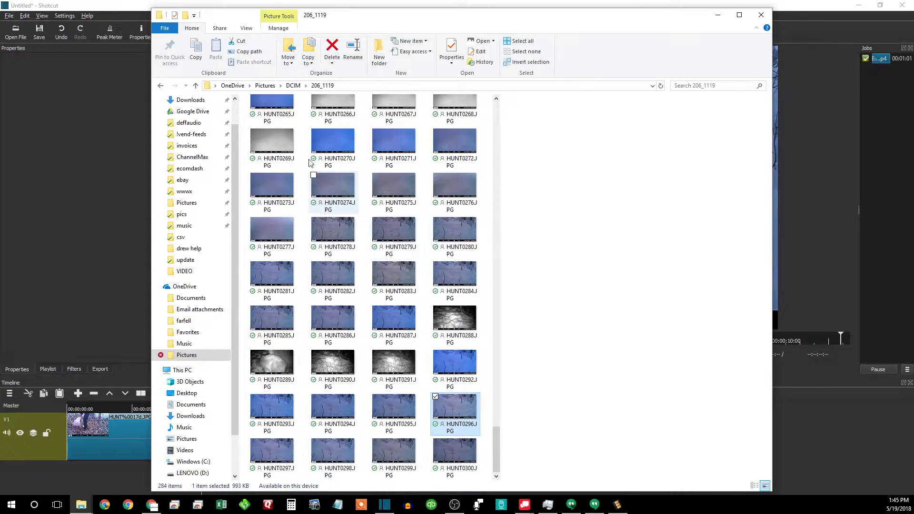
Step: Go up to DCIM and open the 207MEDIA folder
{"action": "left_click", "coordinate": [293, 85]}
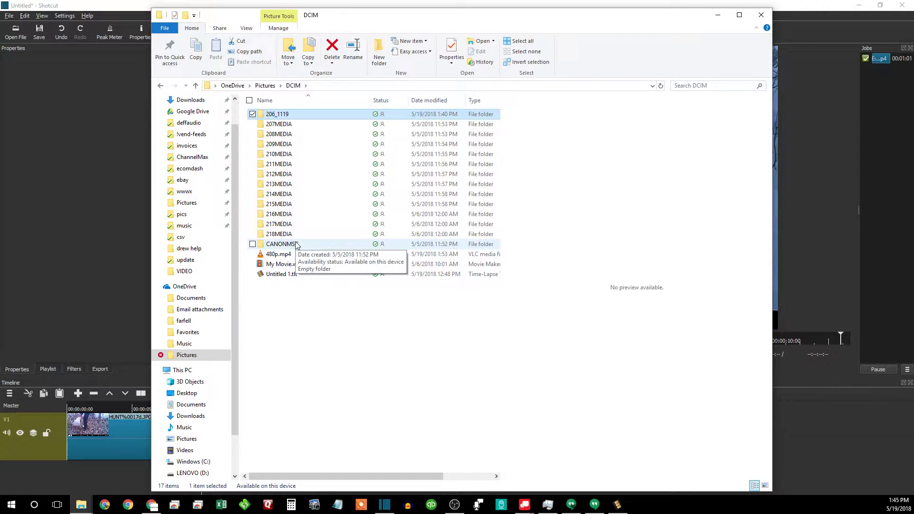
{"action": "left_click", "coordinate": [280, 125]}
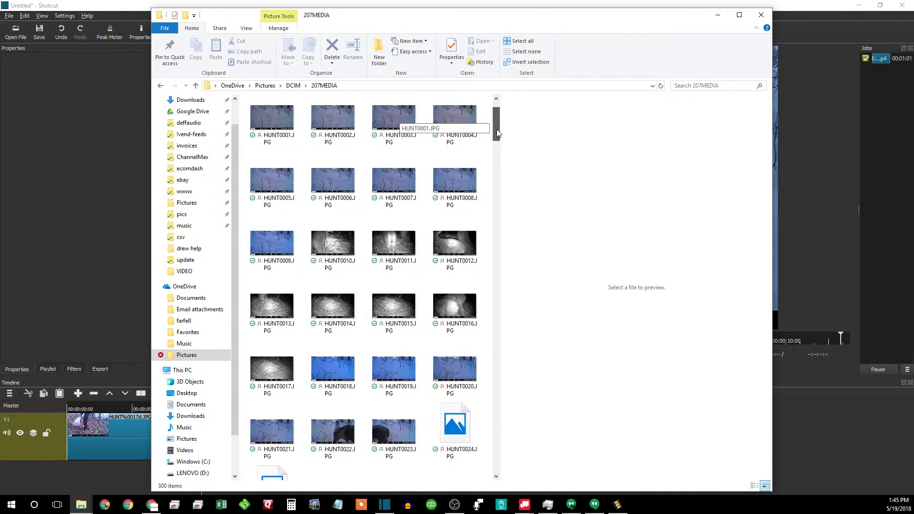
{"action": "left_click_drag", "start_coordinate": [496, 130], "coordinate": [482, 97]}
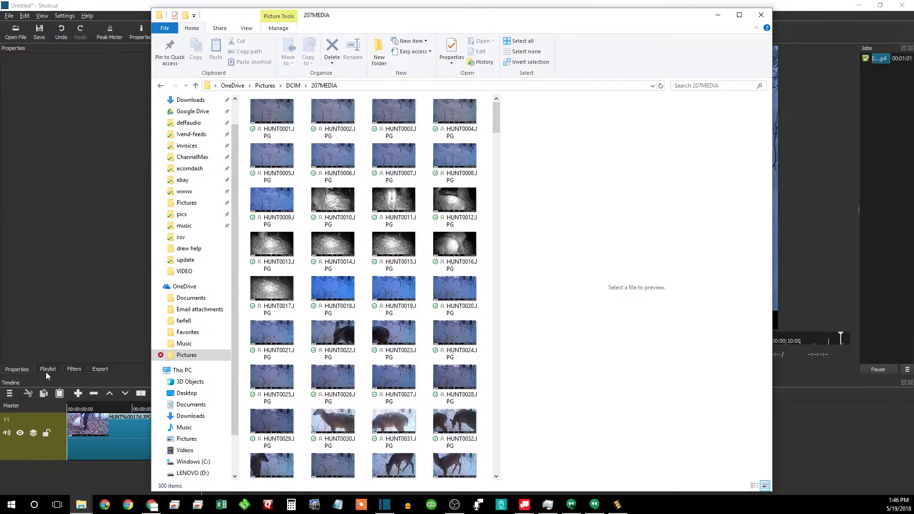
Step: Drag HUNT0001.JPG from the 207MEDIA folder into Shotcut's playlist
{"action": "left_click", "coordinate": [48, 376]}
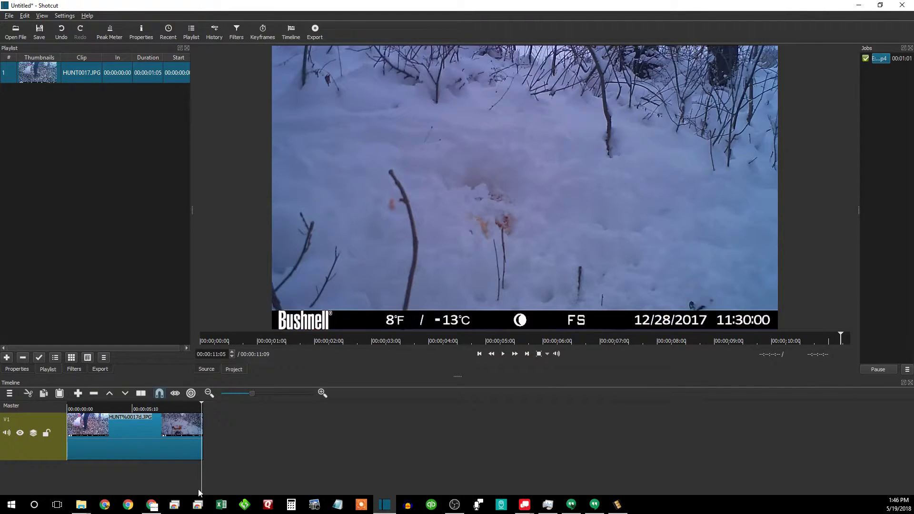
{"action": "mouse_move", "coordinate": [81, 504]}
{"action": "left_click", "coordinate": [40, 457]}
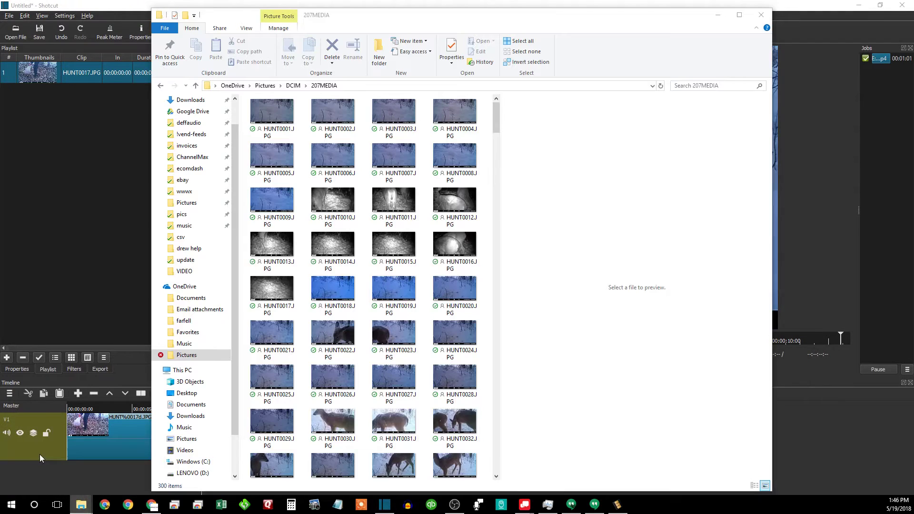
{"action": "left_click_drag", "start_coordinate": [271, 112], "coordinate": [58, 140]}
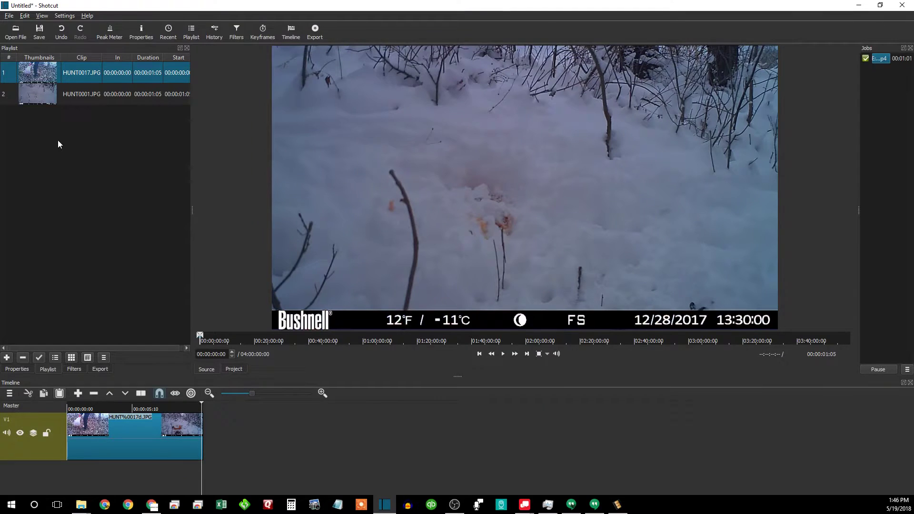
Step: Make HUNT0001.JPG a 12-second image sequence and place it after the first clip on V1
{"action": "left_click", "coordinate": [67, 97]}
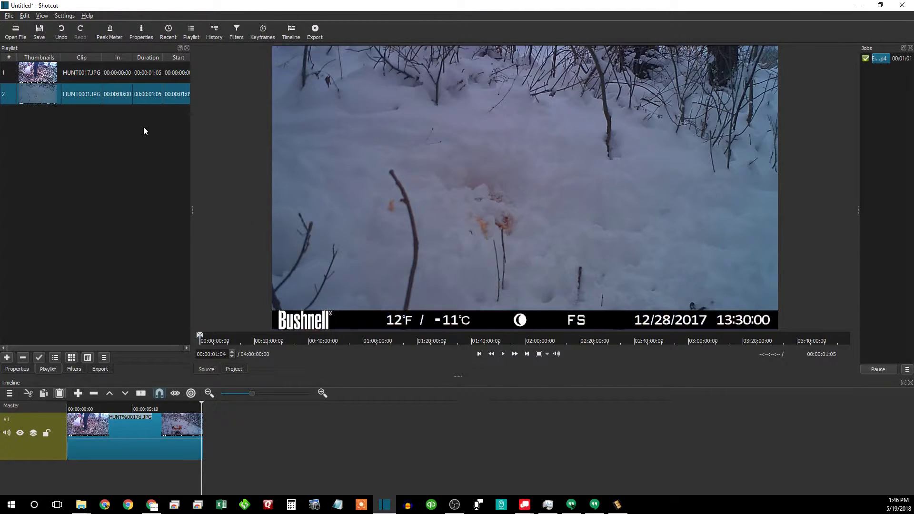
{"action": "left_click", "coordinate": [146, 30]}
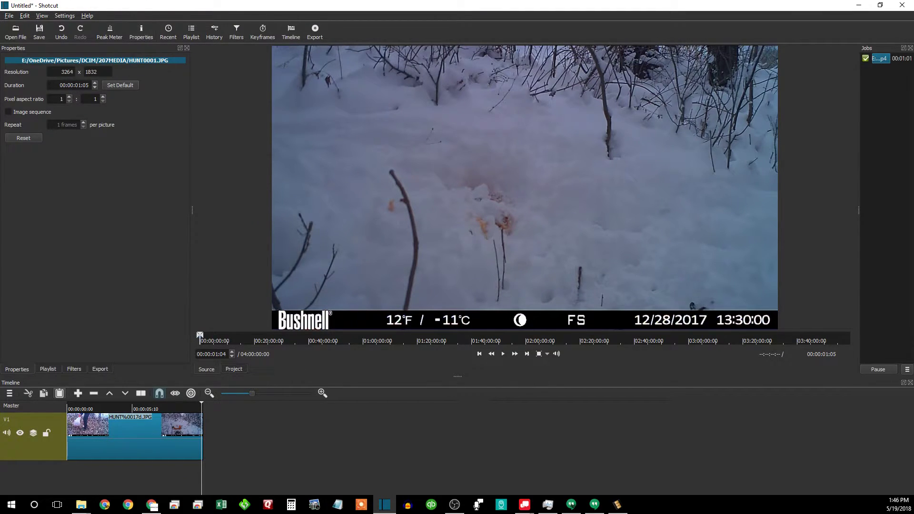
{"action": "left_click", "coordinate": [9, 112]}
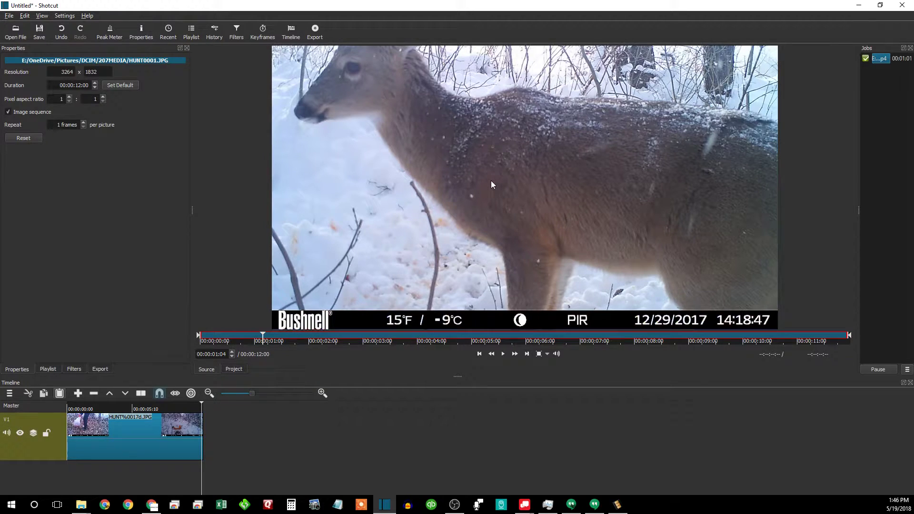
{"action": "left_click_drag", "start_coordinate": [492, 184], "coordinate": [204, 425]}
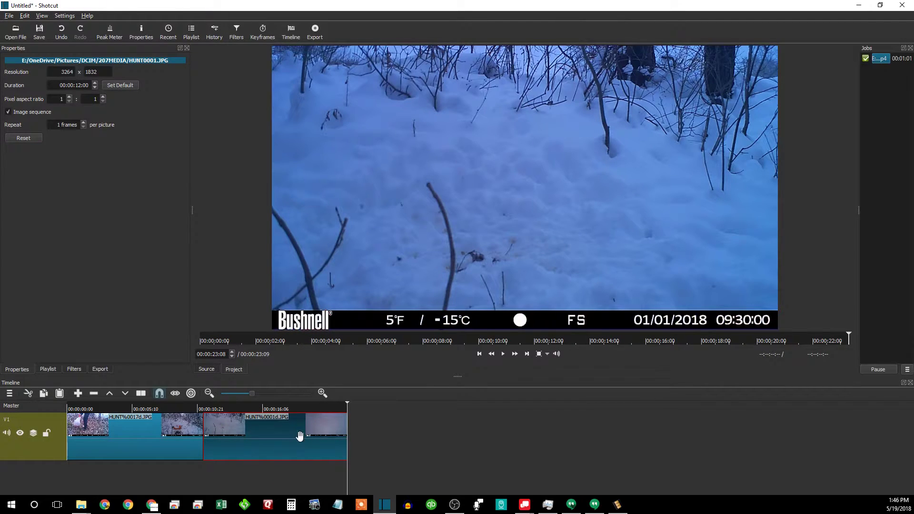
{"action": "left_click", "coordinate": [195, 411]}
{"action": "key", "text": "space"}
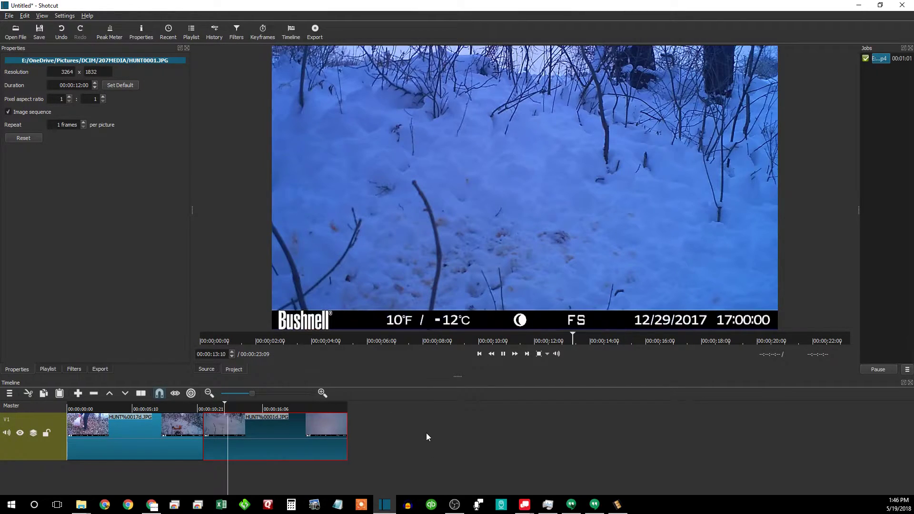
{"action": "key", "text": "space"}
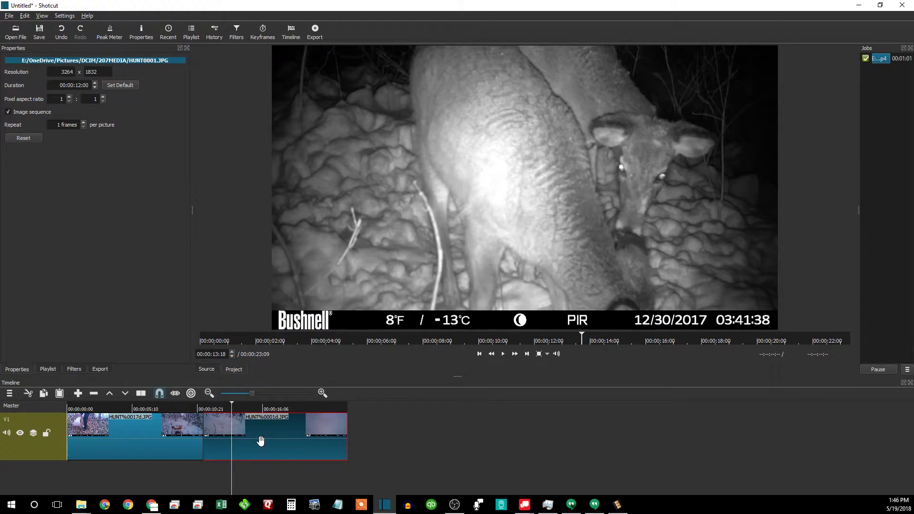
Step: Start an mp4/libx264 export of the timeline, saving it as TEST in !done
{"action": "left_click", "coordinate": [99, 373]}
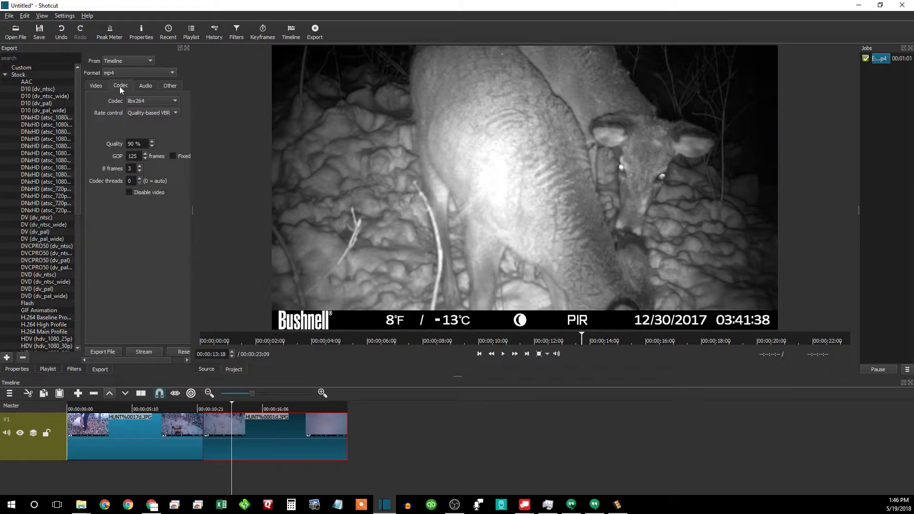
{"action": "left_click", "coordinate": [109, 352]}
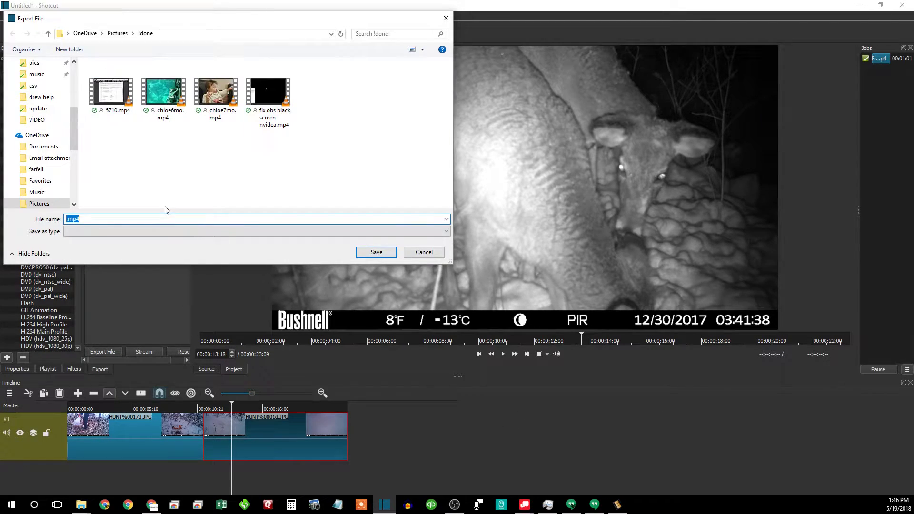
{"action": "key", "text": "Home"}
{"action": "type", "text": "TEST"}
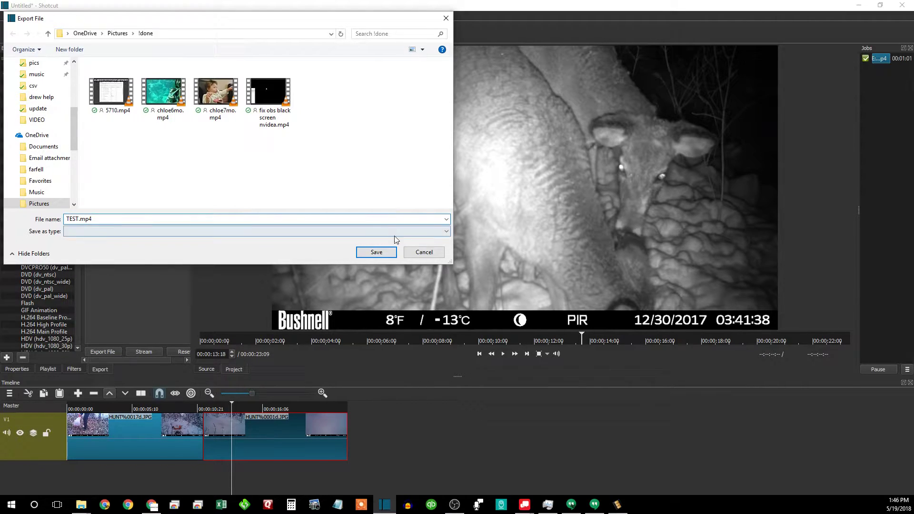
{"action": "left_click", "coordinate": [376, 254]}
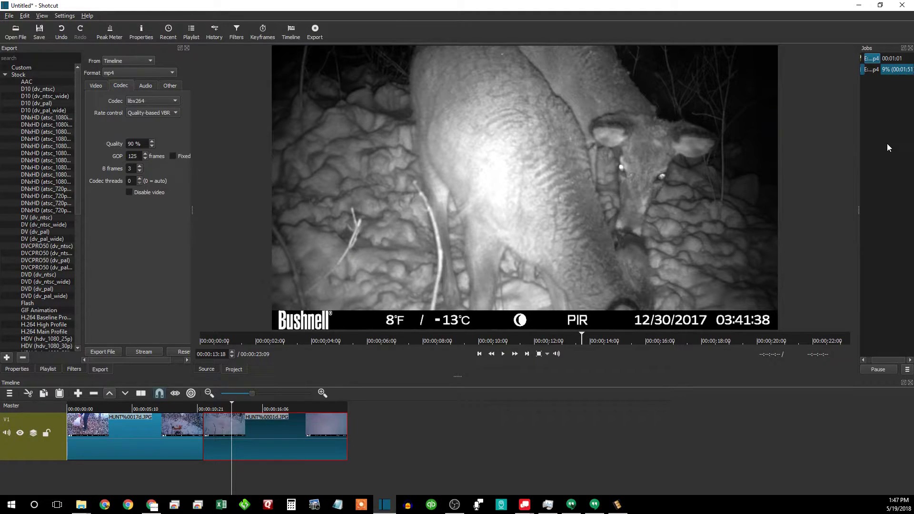
Step: Select the HUNT0017 clip and recommit its per-picture repeat value in Properties
{"action": "left_click", "coordinate": [136, 427]}
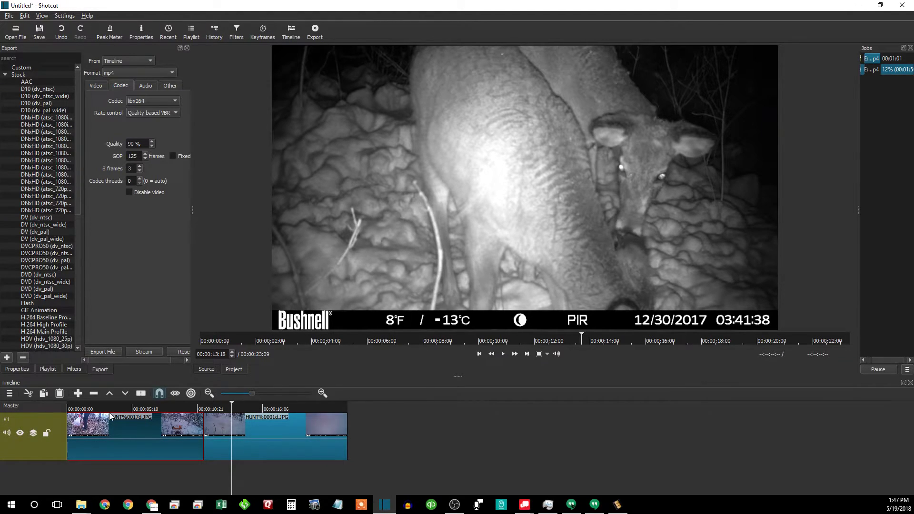
{"action": "right_click", "coordinate": [37, 410]}
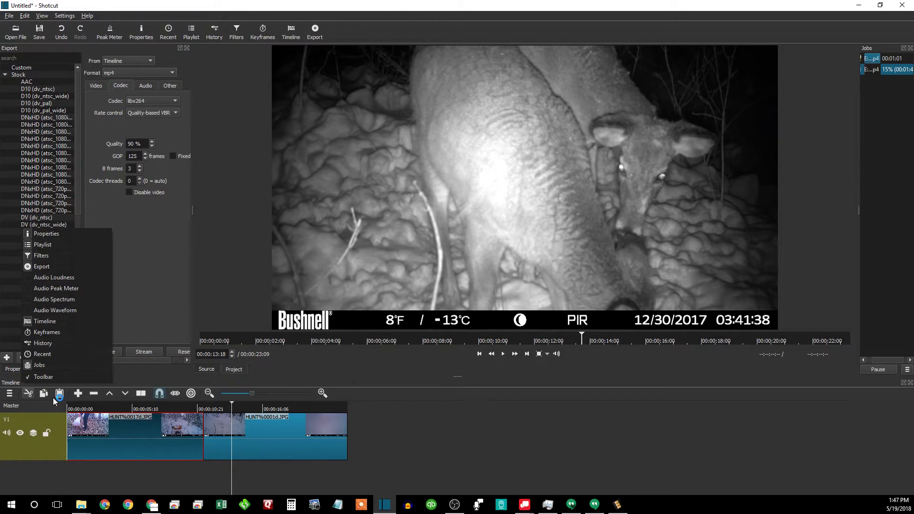
{"action": "left_click", "coordinate": [109, 412]}
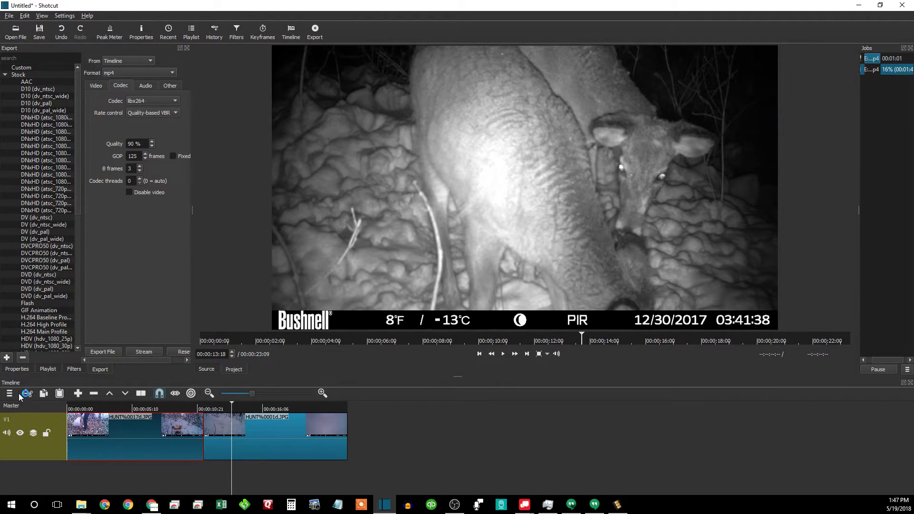
{"action": "left_click", "coordinate": [22, 369]}
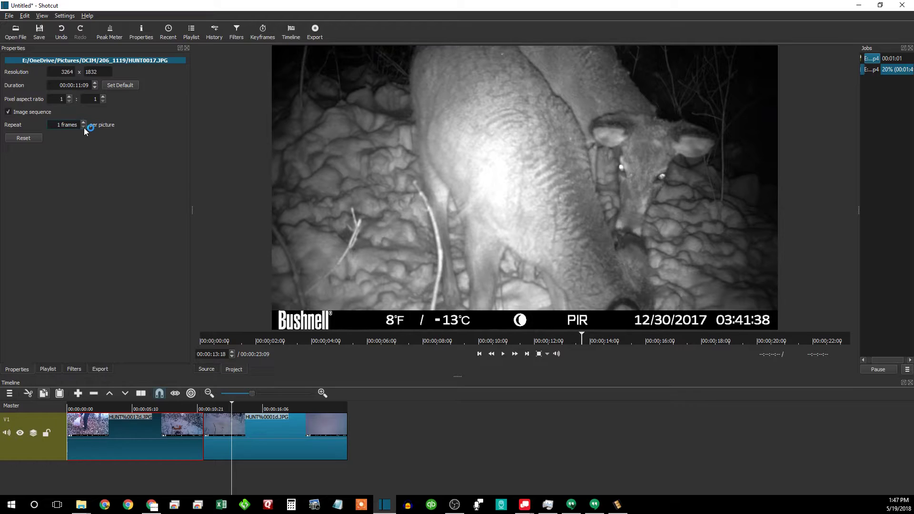
{"action": "key", "text": "Return"}
Step: Play the timeline from near its start
{"action": "left_click", "coordinate": [84, 409]}
{"action": "left_click", "coordinate": [78, 408]}
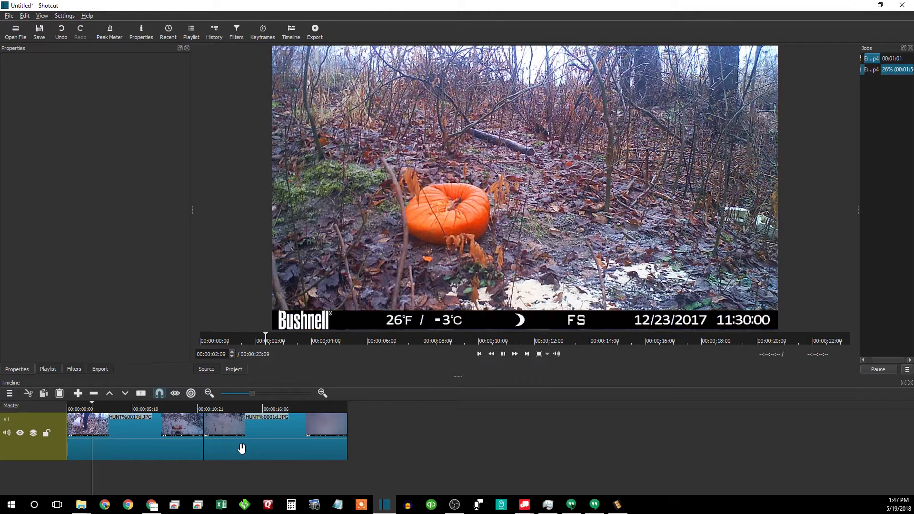
{"action": "key", "text": "space"}
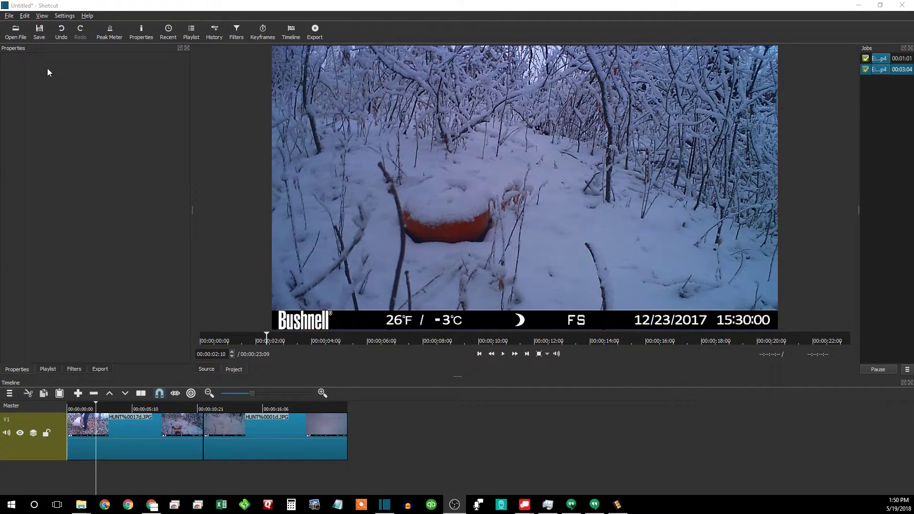
Step: Start a new untitled project, discarding unsaved changes, and show the Playlist panel
{"action": "left_click", "coordinate": [8, 15]}
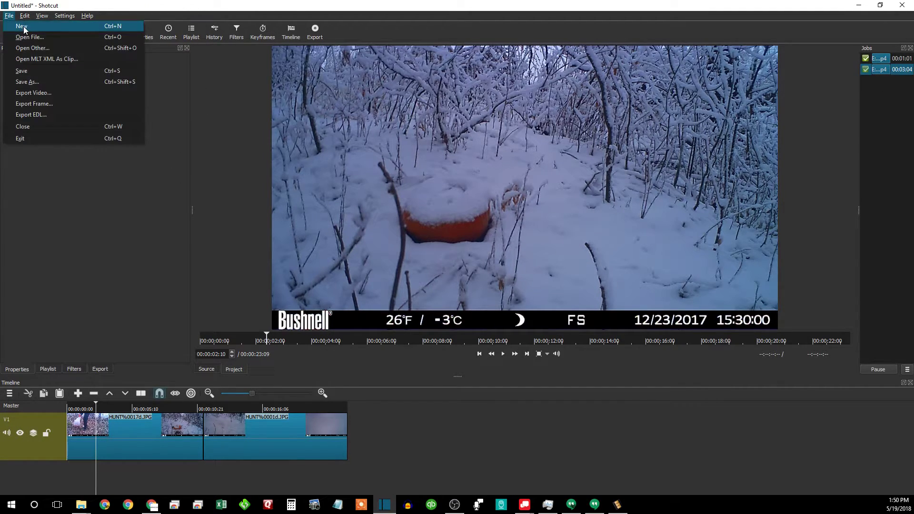
{"action": "left_click", "coordinate": [10, 24]}
{"action": "left_click", "coordinate": [458, 263]}
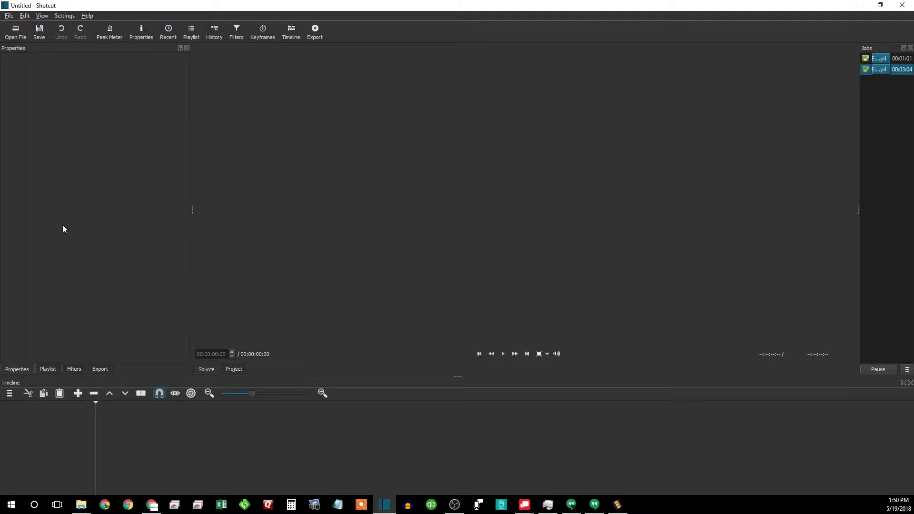
{"action": "left_click", "coordinate": [195, 30]}
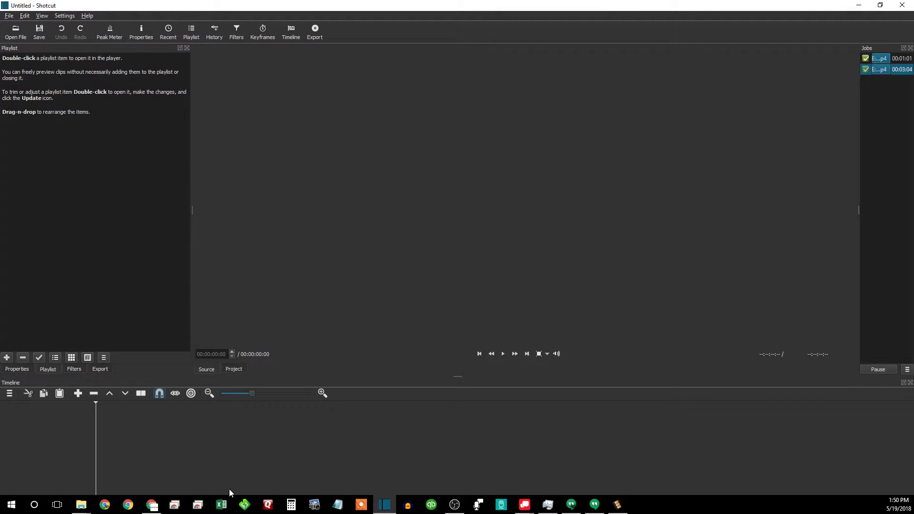
{"action": "left_click", "coordinate": [81, 504]}
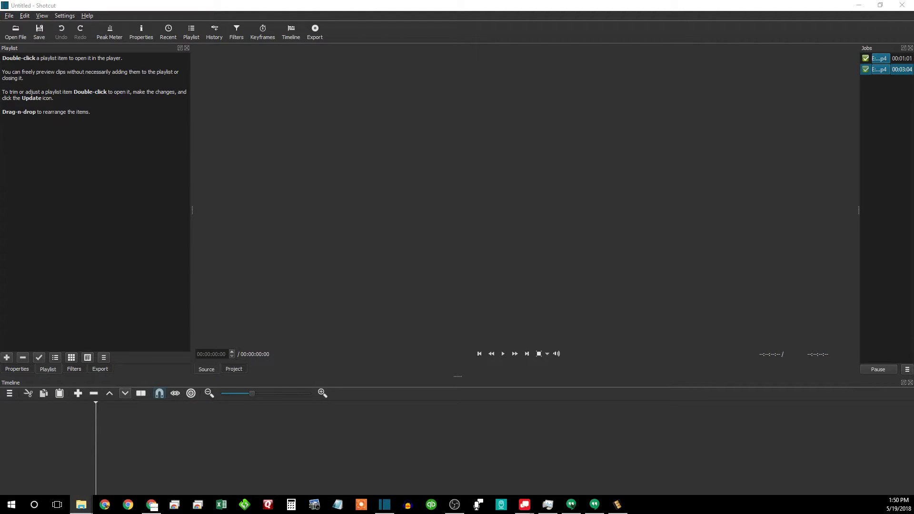
Step: Drag TEST.mp4 from File Explorer's !done folder into Shotcut's playlist
{"action": "key", "text": "alt+Tab"}
{"action": "left_click_drag", "start_coordinate": [143, 47], "coordinate": [429, 27]}
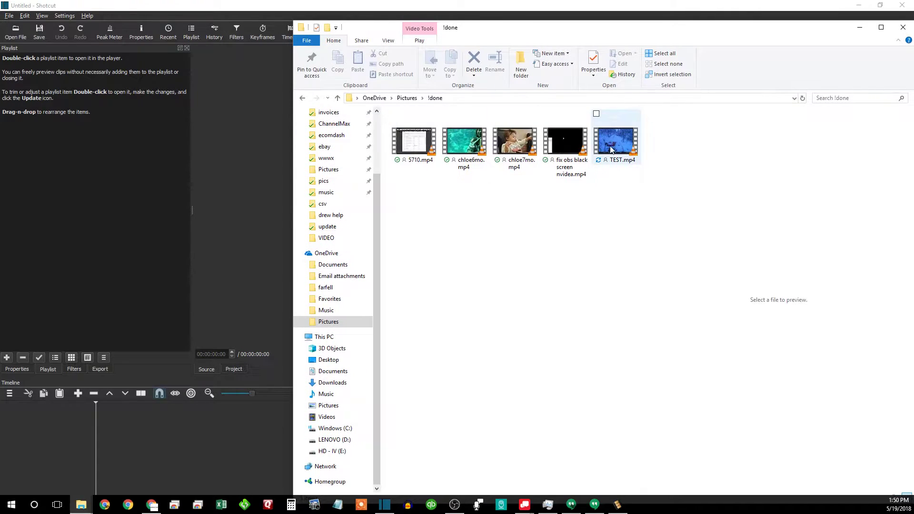
{"action": "left_click_drag", "start_coordinate": [611, 149], "coordinate": [89, 208]}
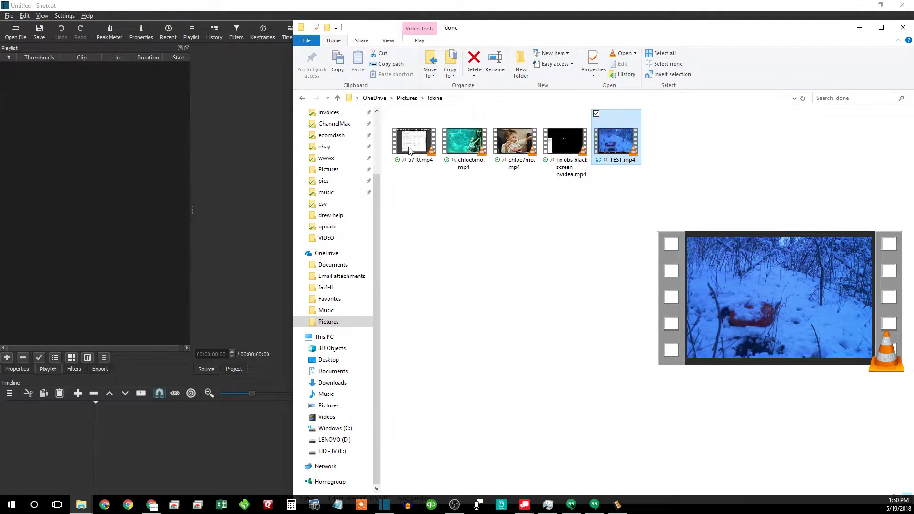
{"action": "left_click", "coordinate": [258, 189]}
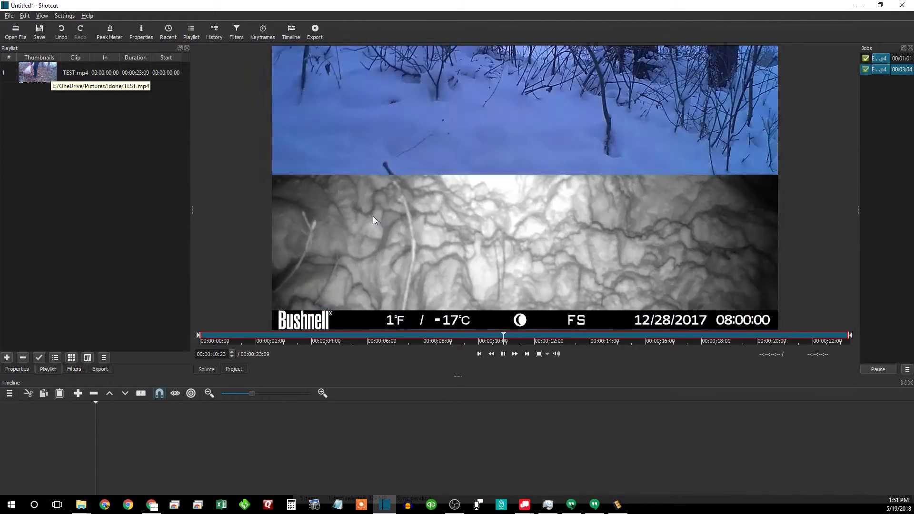
Step: Place TEST.mp4 on the V1 track and remove the blank gap before it
{"action": "left_click_drag", "start_coordinate": [372, 217], "coordinate": [201, 447]}
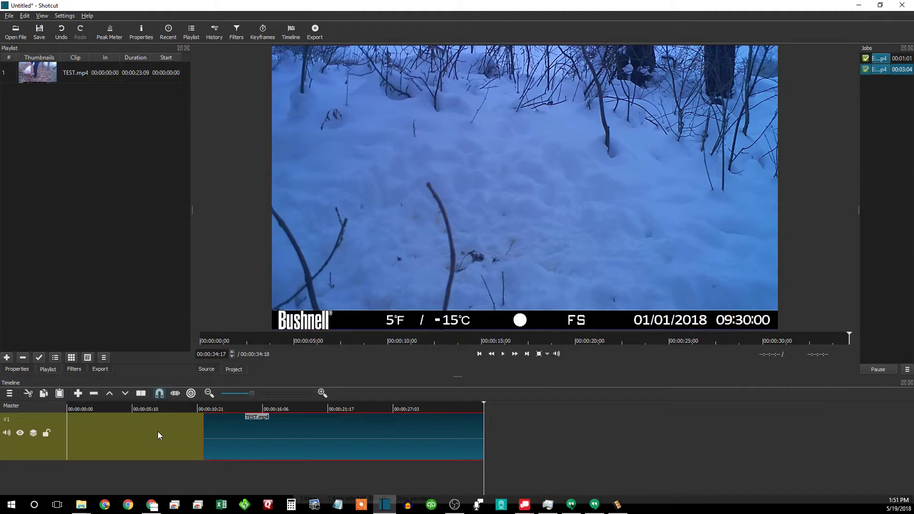
{"action": "right_click", "coordinate": [162, 434]}
{"action": "left_click", "coordinate": [178, 438]}
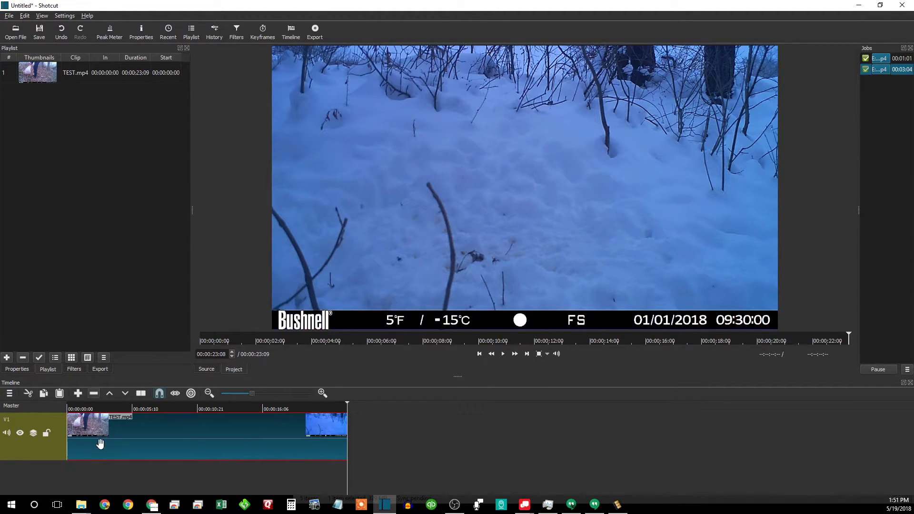
Step: Play the timeline and split TEST.mp4 at 00:00:09:12
{"action": "left_click", "coordinate": [76, 411]}
{"action": "key", "text": "space"}
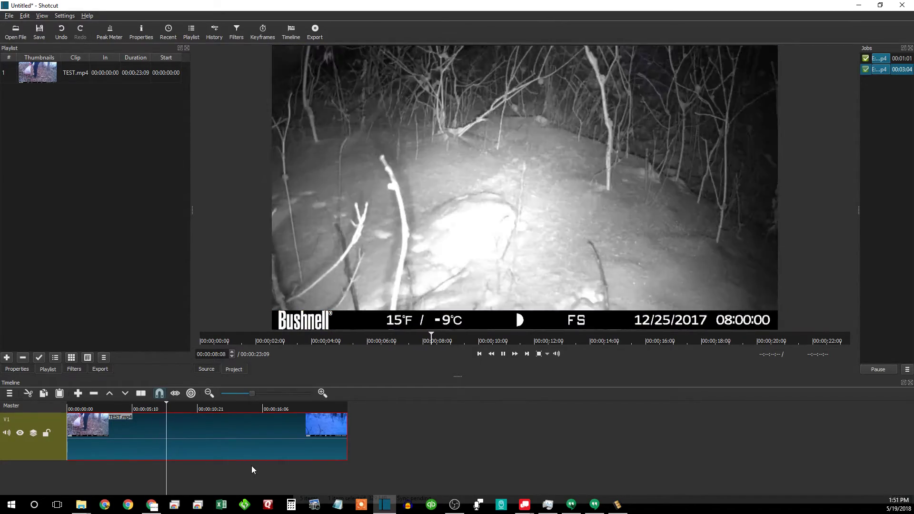
{"action": "key", "text": "space"}
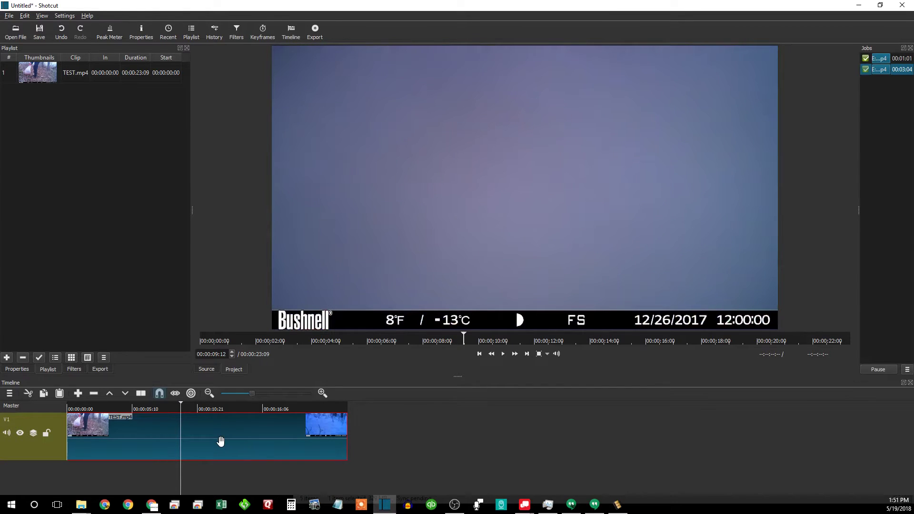
{"action": "key", "text": "s"}
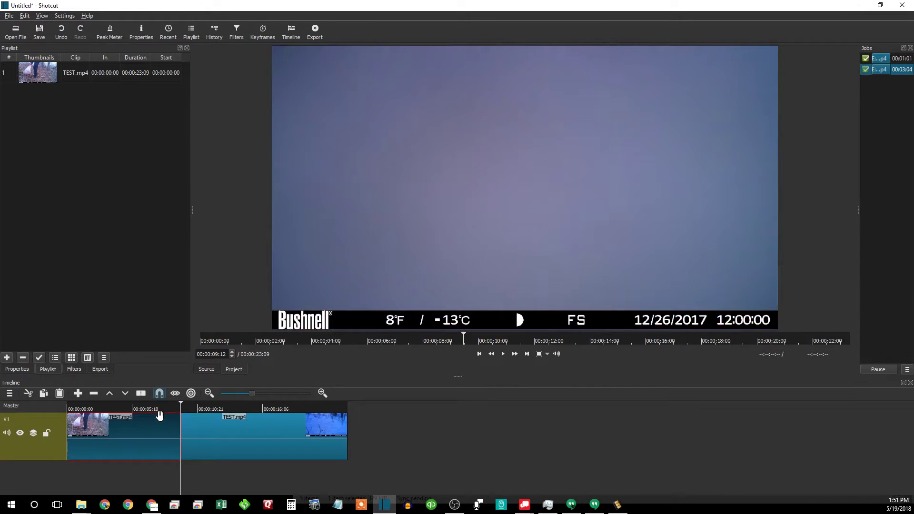
Step: Set the second clip's speed to 0.5x in Properties and preview it
{"action": "left_click", "coordinate": [229, 422]}
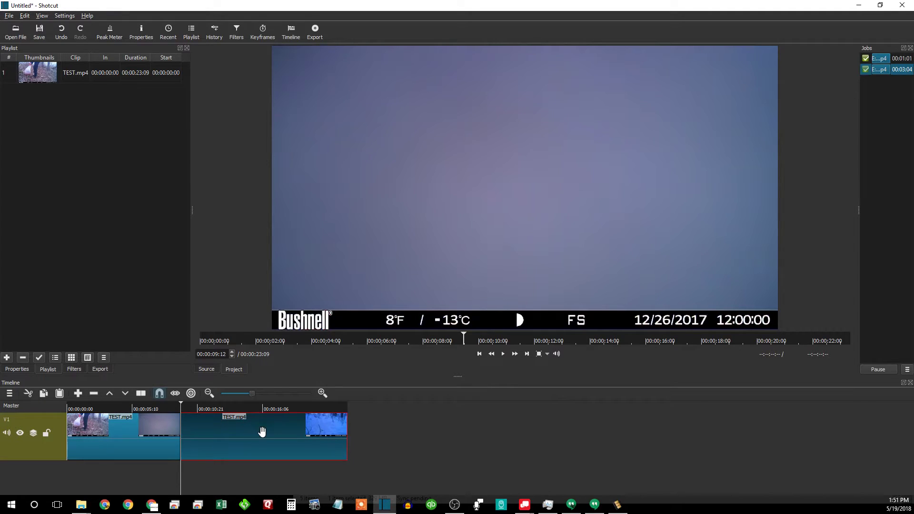
{"action": "left_click", "coordinate": [141, 30]}
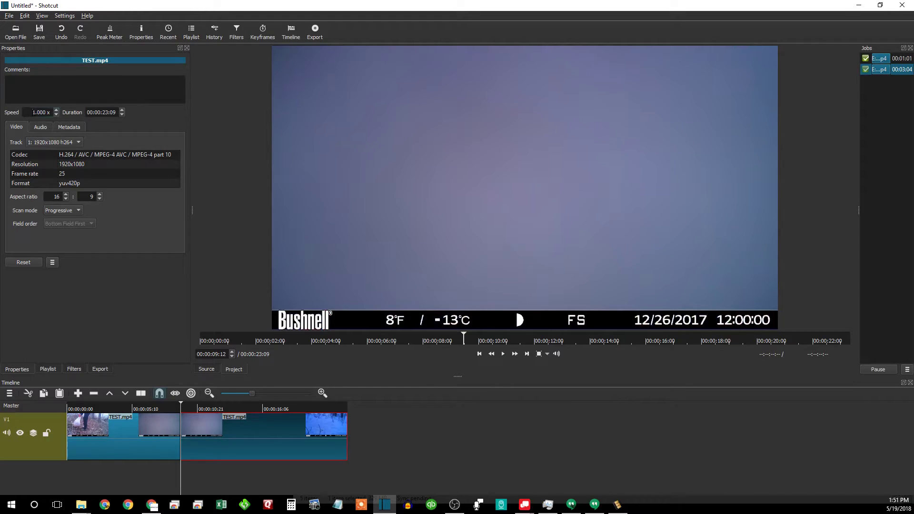
{"action": "left_click_drag", "start_coordinate": [28, 112], "coordinate": [71, 112]}
{"action": "type", "text": ".5"}
{"action": "key", "text": "Return"}
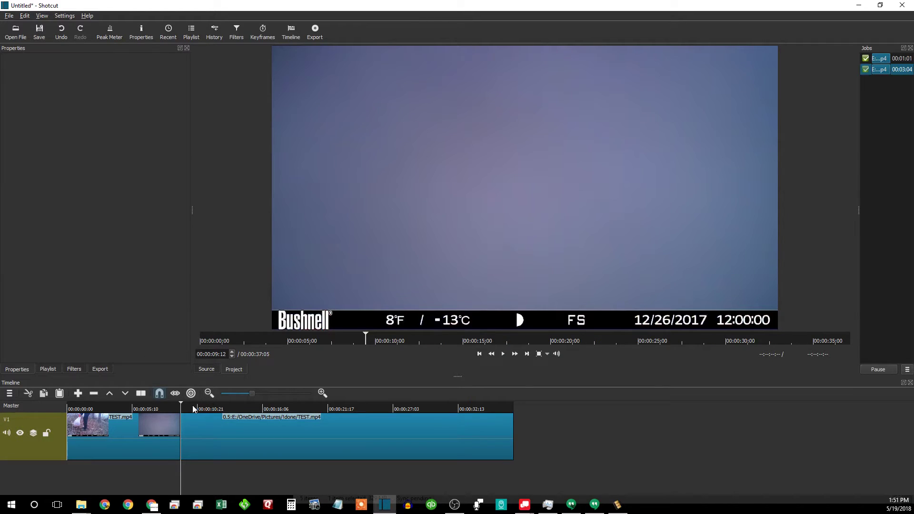
{"action": "left_click", "coordinate": [191, 408]}
{"action": "key", "text": "space"}
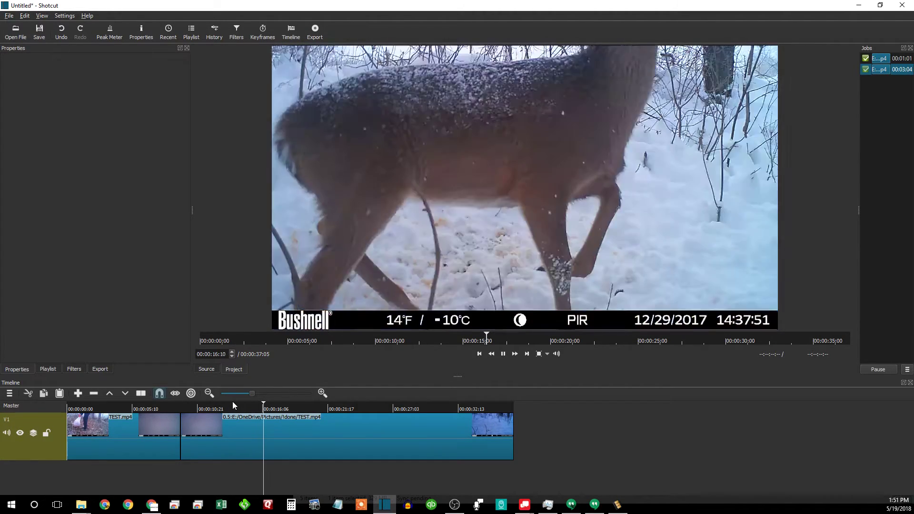
Step: Change the second clip's speed to 0.1x
{"action": "left_click", "coordinate": [303, 430]}
{"action": "double_click", "coordinate": [34, 113]}
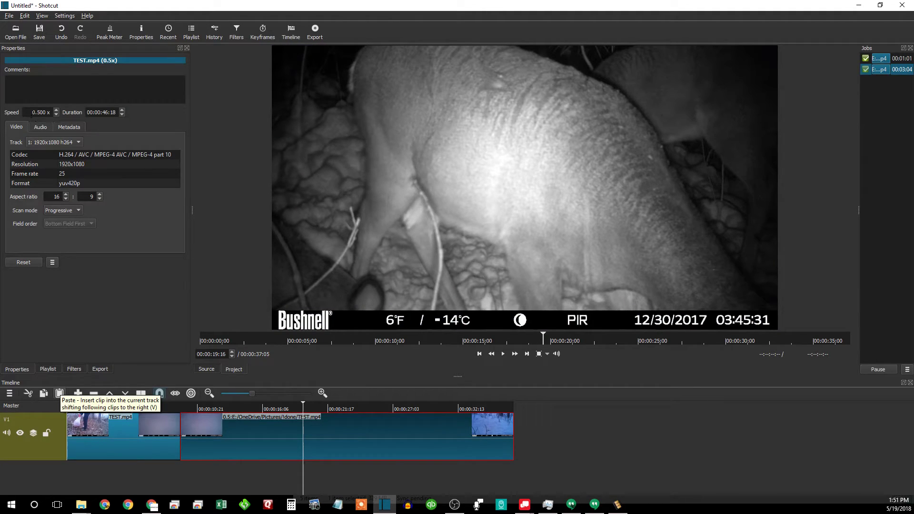
{"action": "type", "text": ".1"}
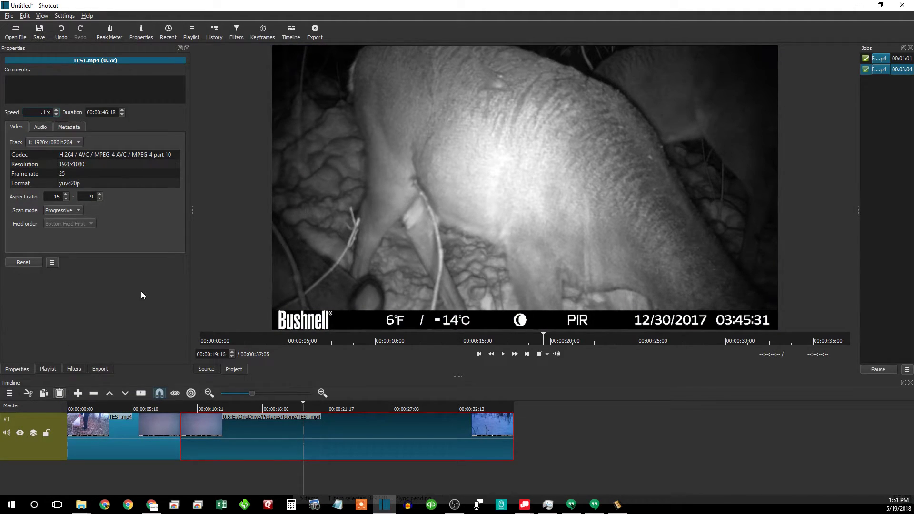
{"action": "key", "text": "Return"}
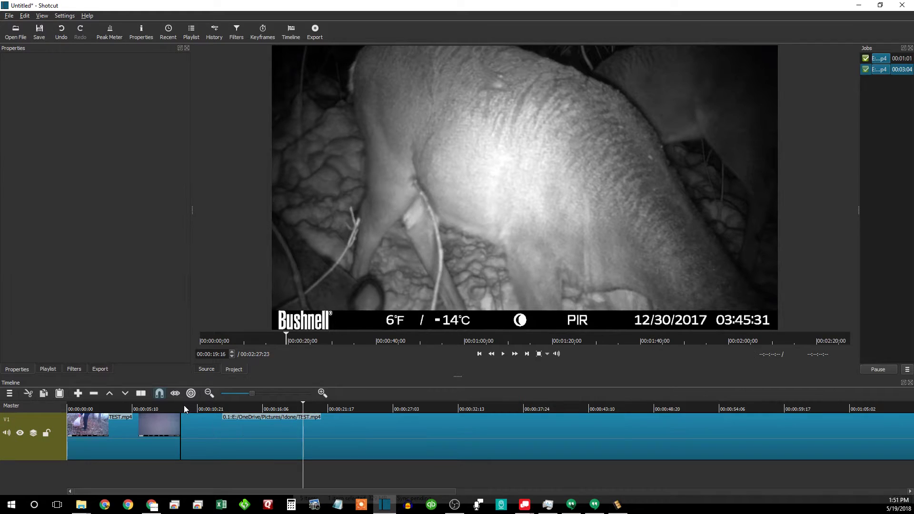
{"action": "left_click", "coordinate": [184, 404]}
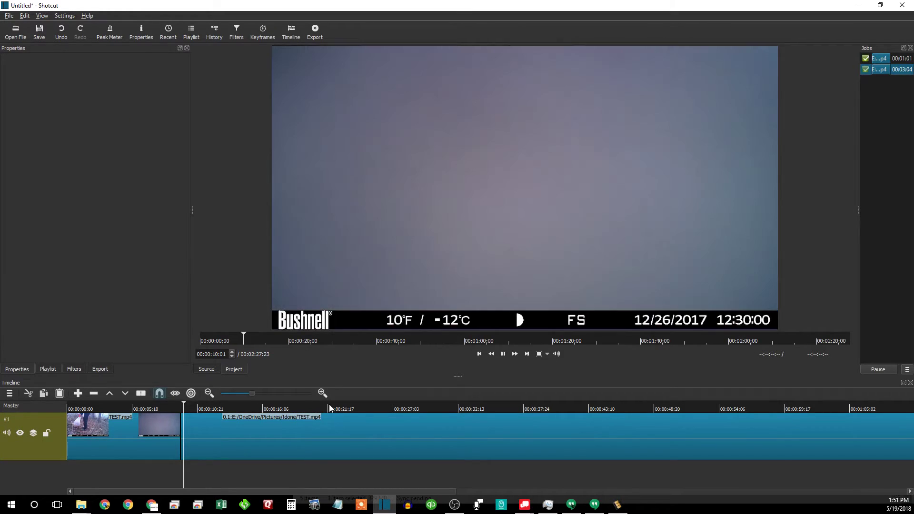
Step: Change the clip's speed to 8x, shortening the project to 00:00:11:05, and preview it
{"action": "left_click", "coordinate": [535, 438]}
{"action": "left_click_drag", "start_coordinate": [25, 111], "coordinate": [50, 112]}
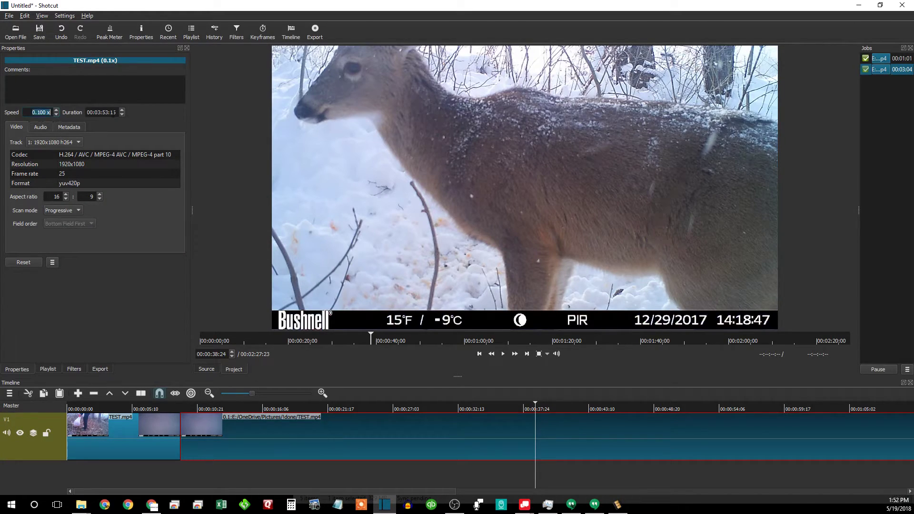
{"action": "type", "text": "8"}
{"action": "key", "text": "Return"}
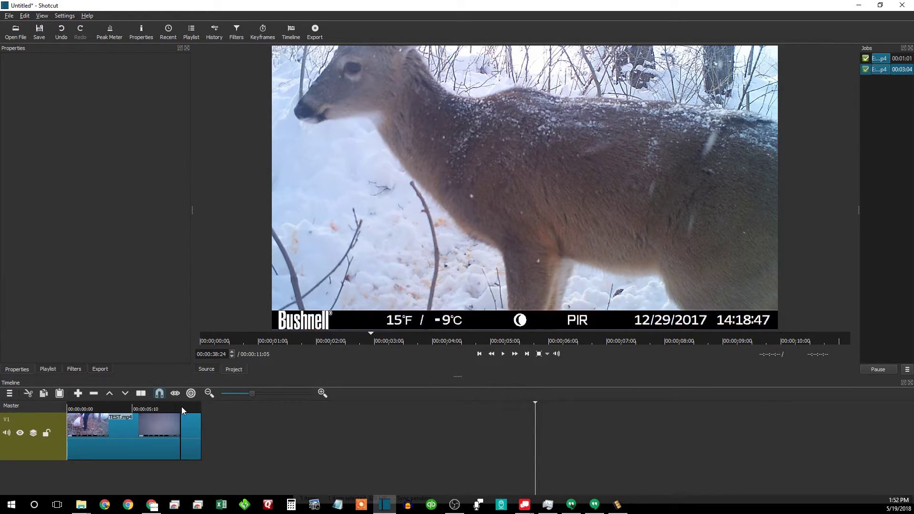
{"action": "left_click", "coordinate": [181, 408]}
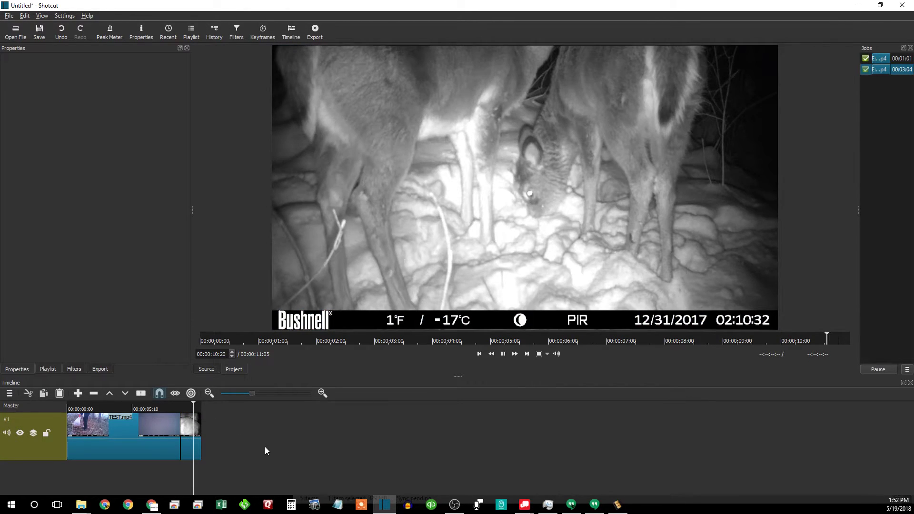
{"action": "key", "text": "space"}
Step: Load HUNT0017.JPG as a 00:00:11:09 image sequence, preview it, and show the playlist
{"action": "left_click", "coordinate": [192, 424]}
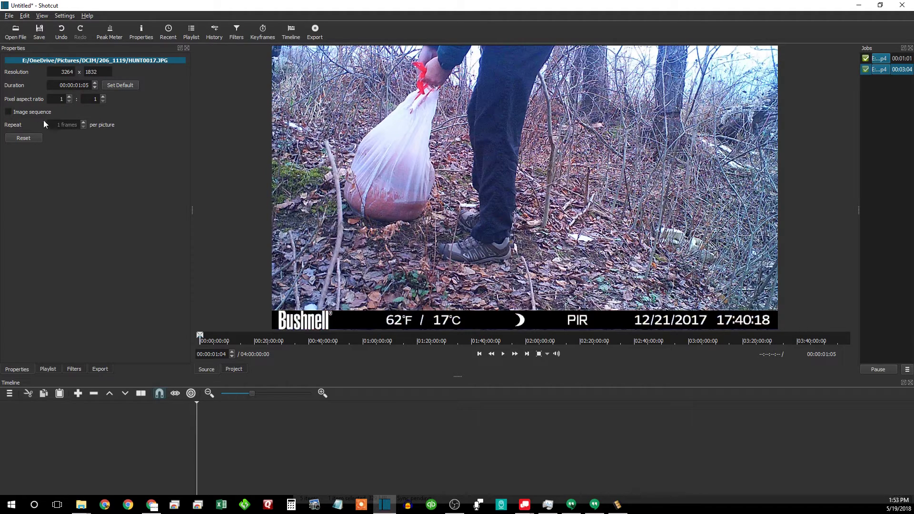
{"action": "left_click", "coordinate": [8, 111]}
{"action": "left_click", "coordinate": [503, 354]}
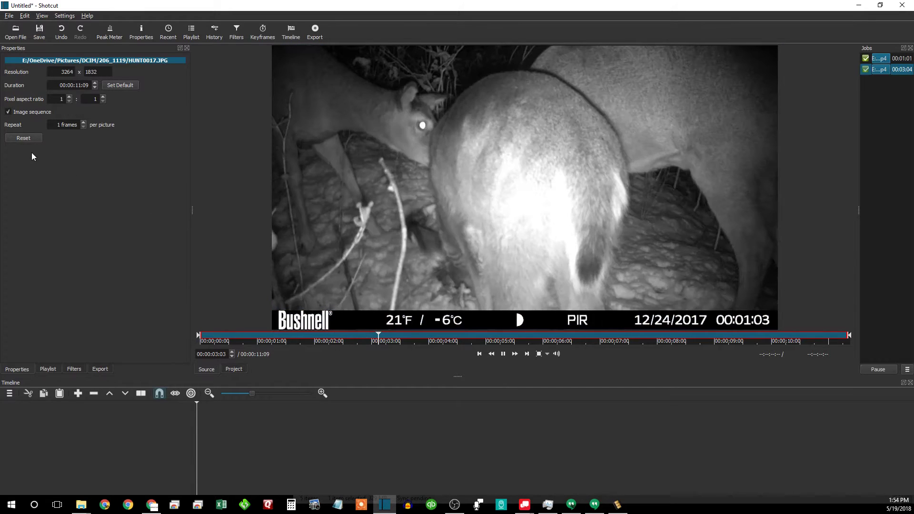
{"action": "left_click", "coordinate": [47, 369]}
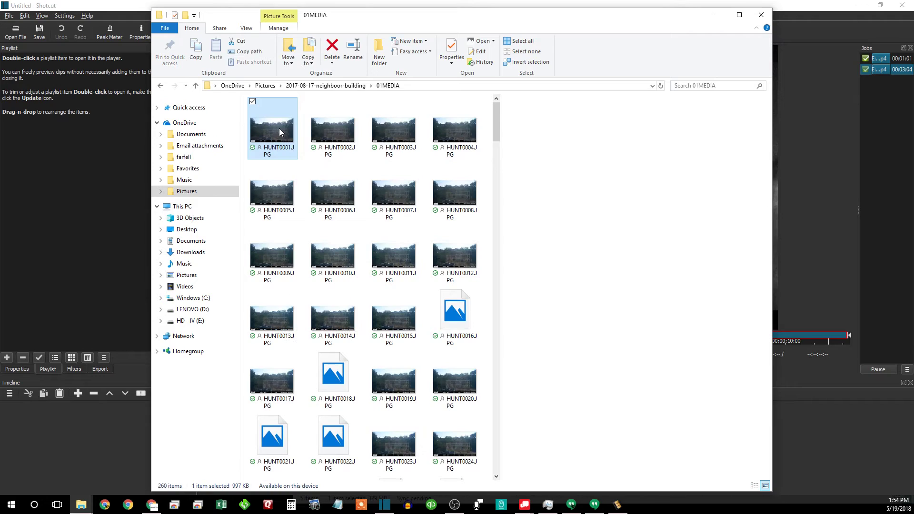
Step: Drag HUNT0001.JPG from the 01MEDIA folder into Shotcut's playlist
{"action": "left_click", "coordinate": [279, 128]}
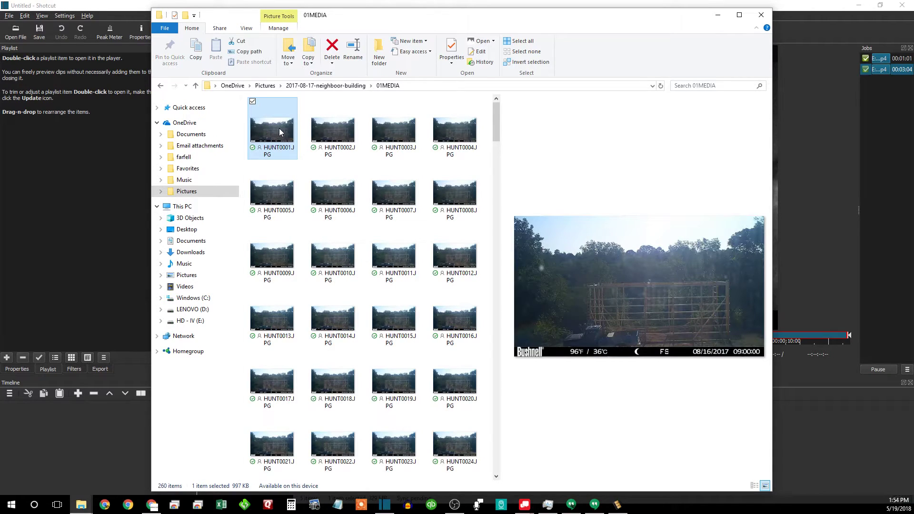
{"action": "left_click_drag", "start_coordinate": [278, 127], "coordinate": [84, 133]}
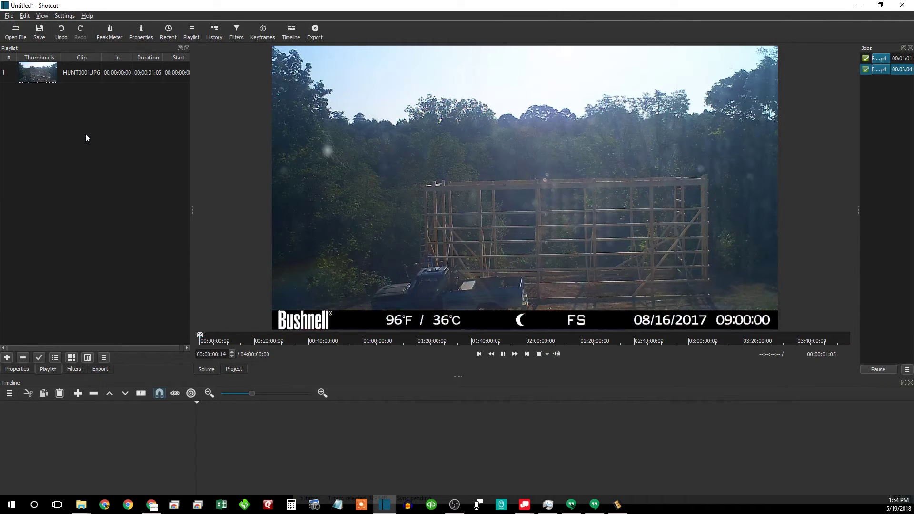
Step: Load HUNT0001.JPG as an image sequence lasting 00:00:06:09
{"action": "left_click", "coordinate": [76, 76]}
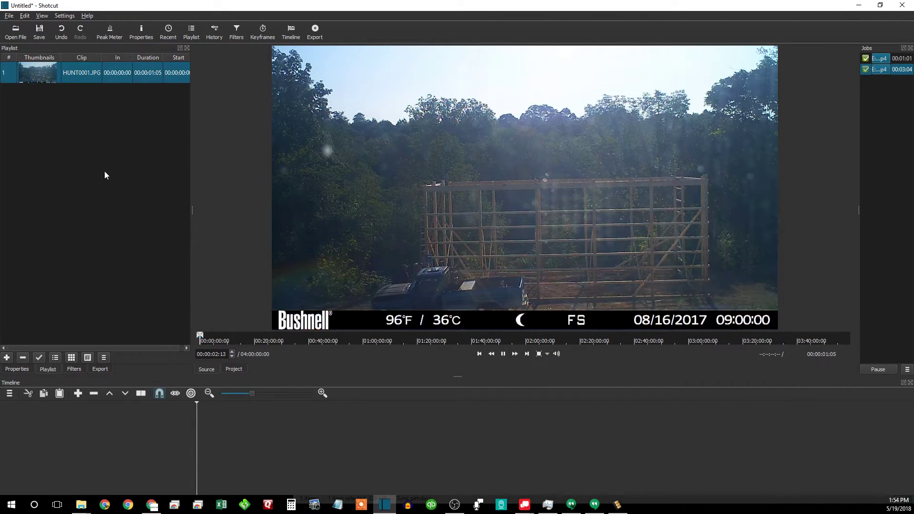
{"action": "left_click", "coordinate": [142, 35]}
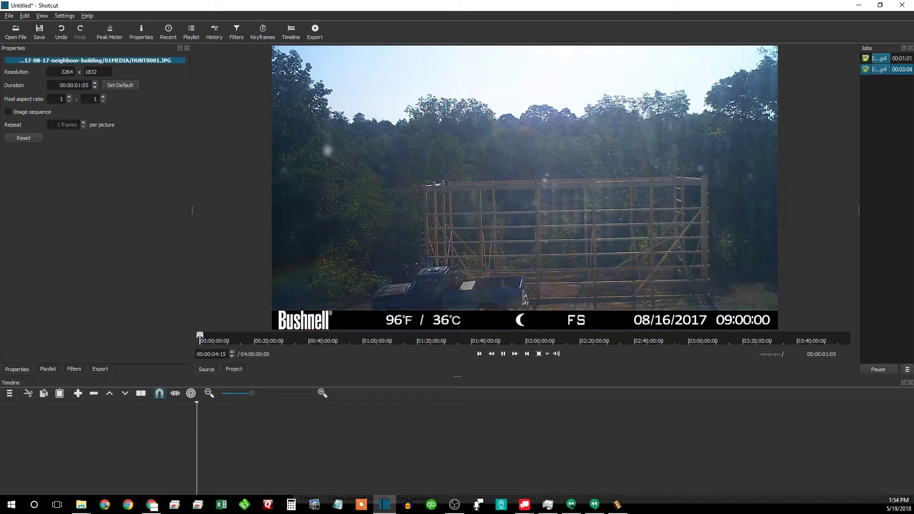
{"action": "left_click", "coordinate": [9, 112]}
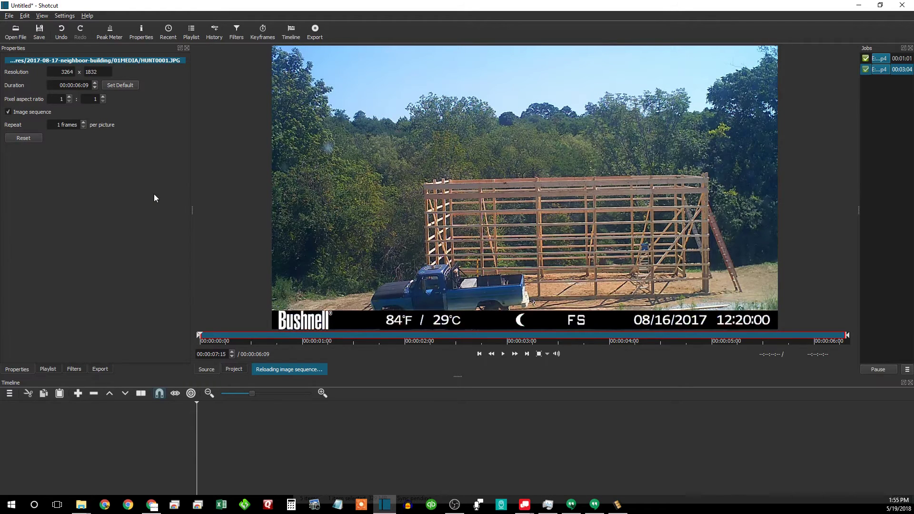
Step: Play and pause the construction sequence, then replay it from the start
{"action": "left_click", "coordinate": [503, 354]}
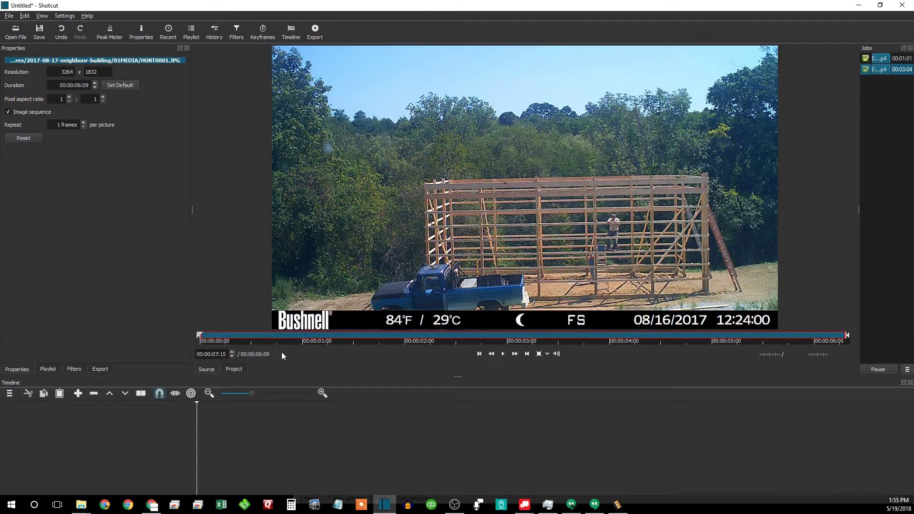
{"action": "left_click", "coordinate": [503, 355]}
{"action": "left_click", "coordinate": [503, 355]}
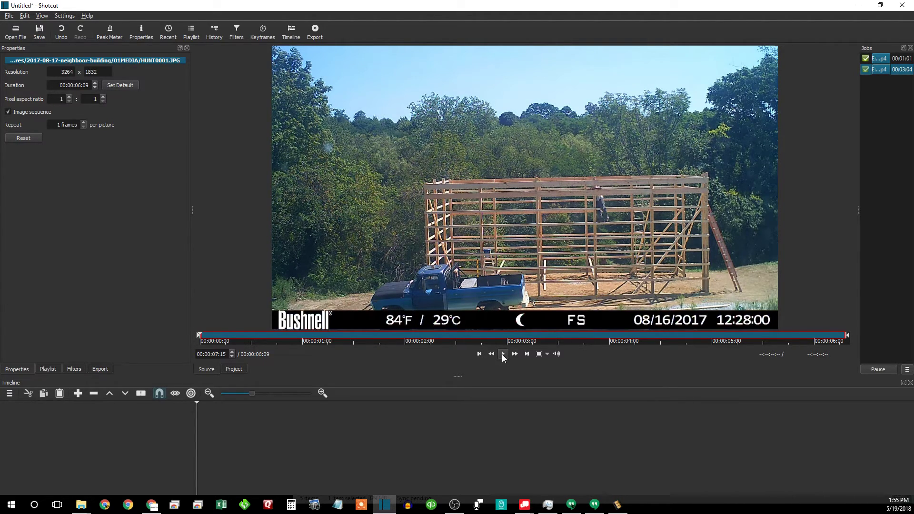
{"action": "left_click", "coordinate": [216, 334]}
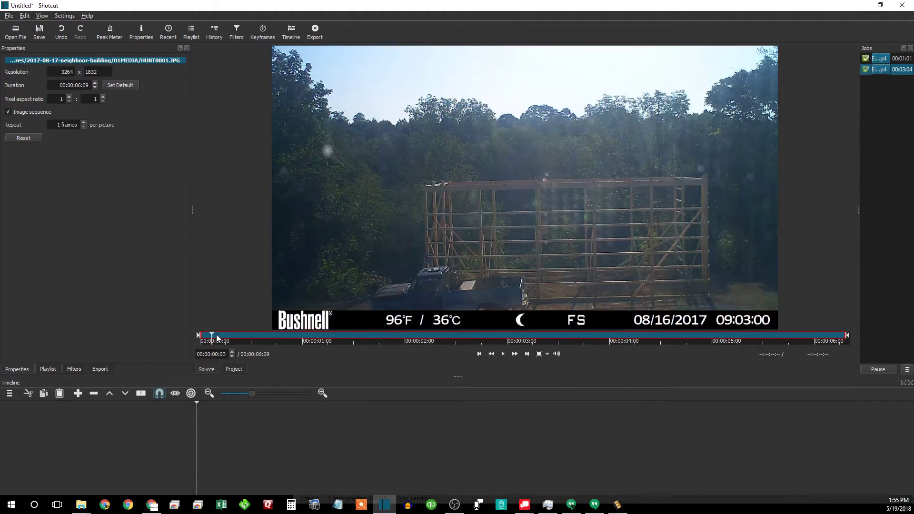
{"action": "left_click", "coordinate": [503, 354]}
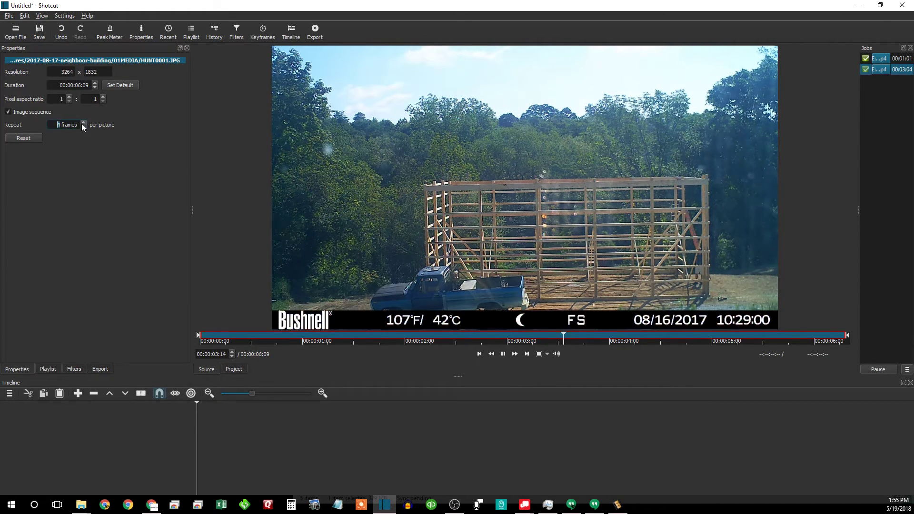
Step: Raise Repeat to 5 frames per picture and play the construction sequence
{"action": "left_click", "coordinate": [81, 123]}
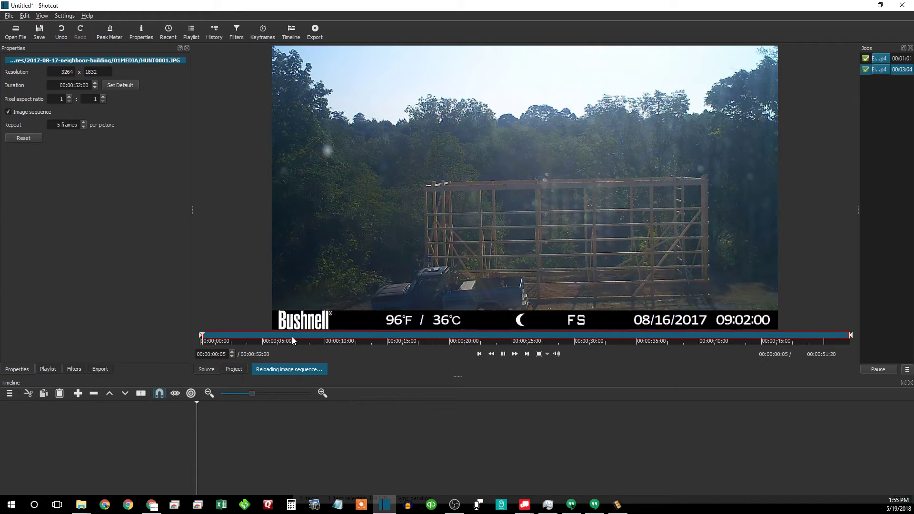
{"action": "key", "text": "space"}
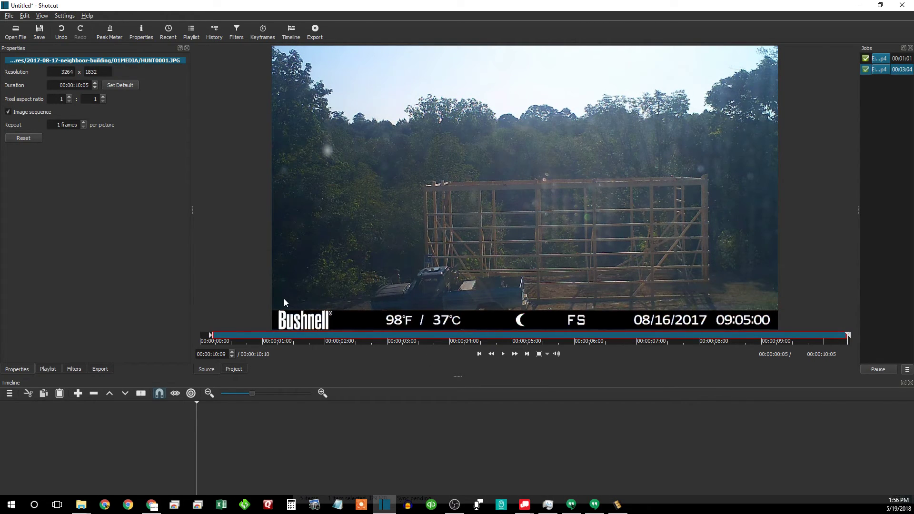
Step: Commit Repeat at 1 frame per picture to reload the sequence, then replay it
{"action": "left_click", "coordinate": [75, 125]}
{"action": "left_click", "coordinate": [440, 415]}
{"action": "left_click", "coordinate": [502, 354]}
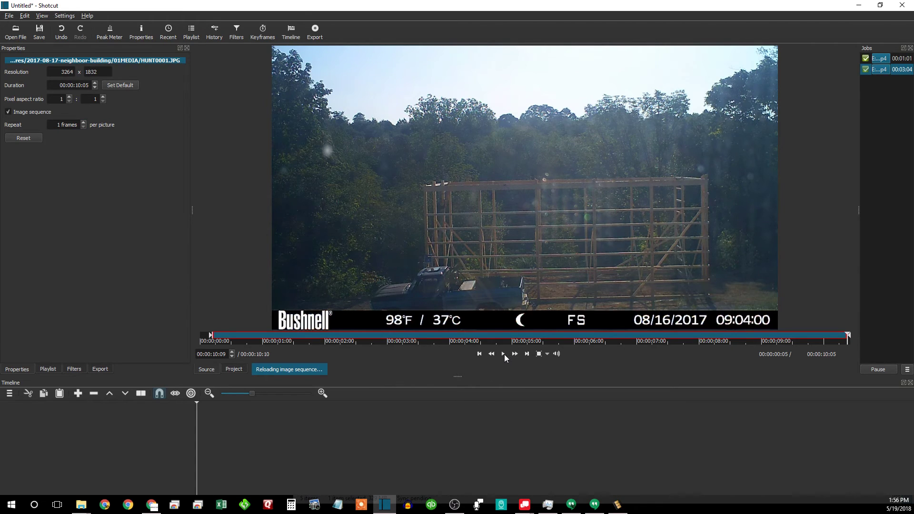